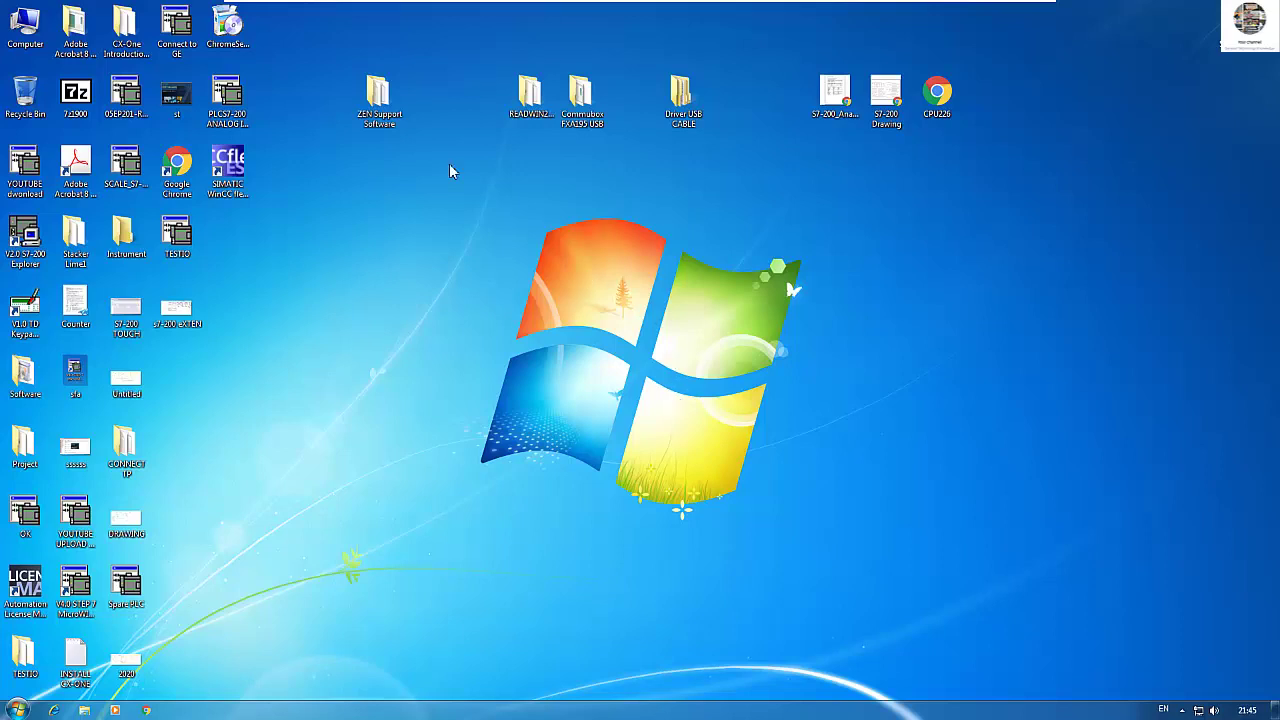
Open the ZEN Support Software desktop folder and select the ZENTool application
drag(377, 126, 377, 195)
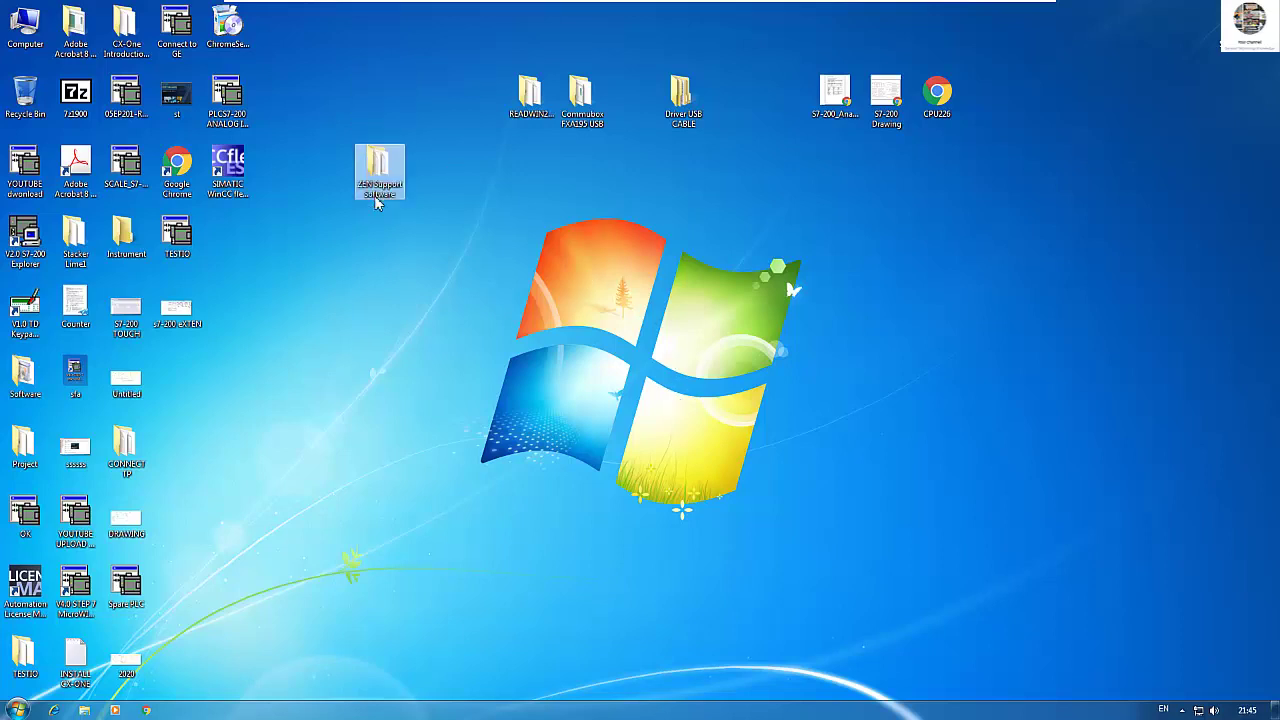
click(444, 185)
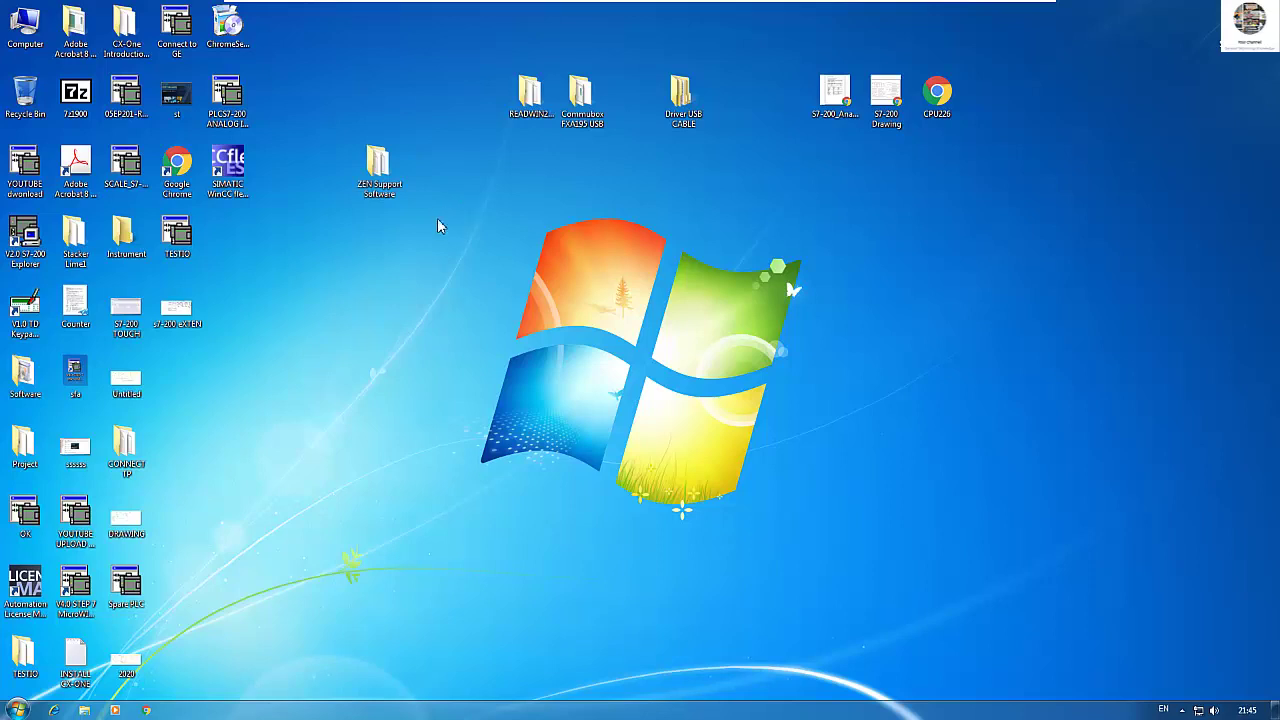
double_click(374, 176)
double_click(495, 170)
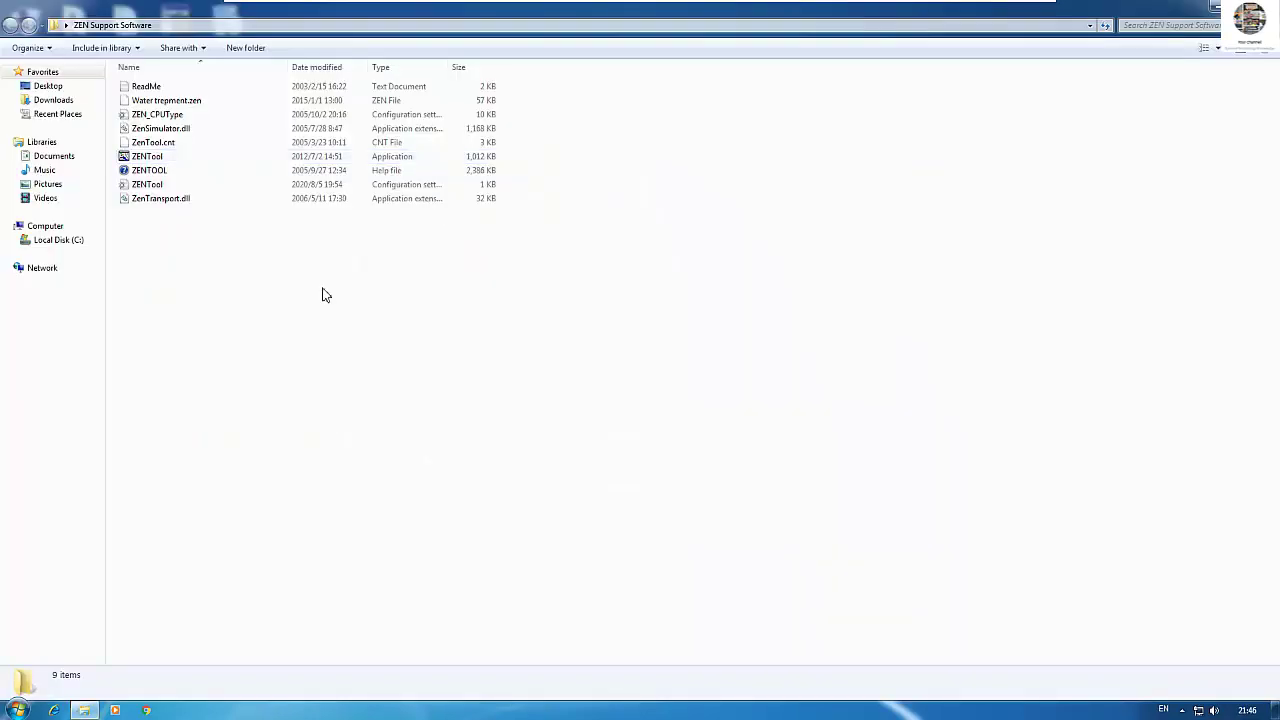
click(152, 158)
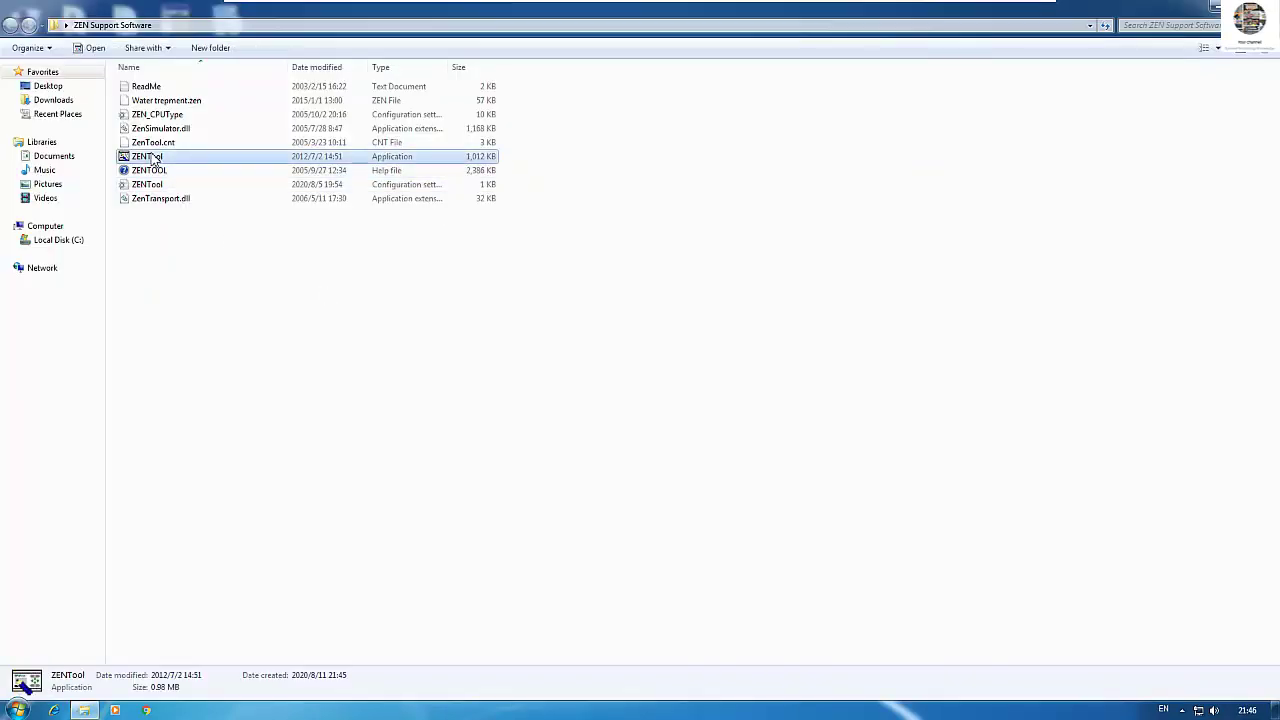
Launch ZENTool and create a new program for ZEN type 10C3A*-A-V2 named Program
double_click(152, 158)
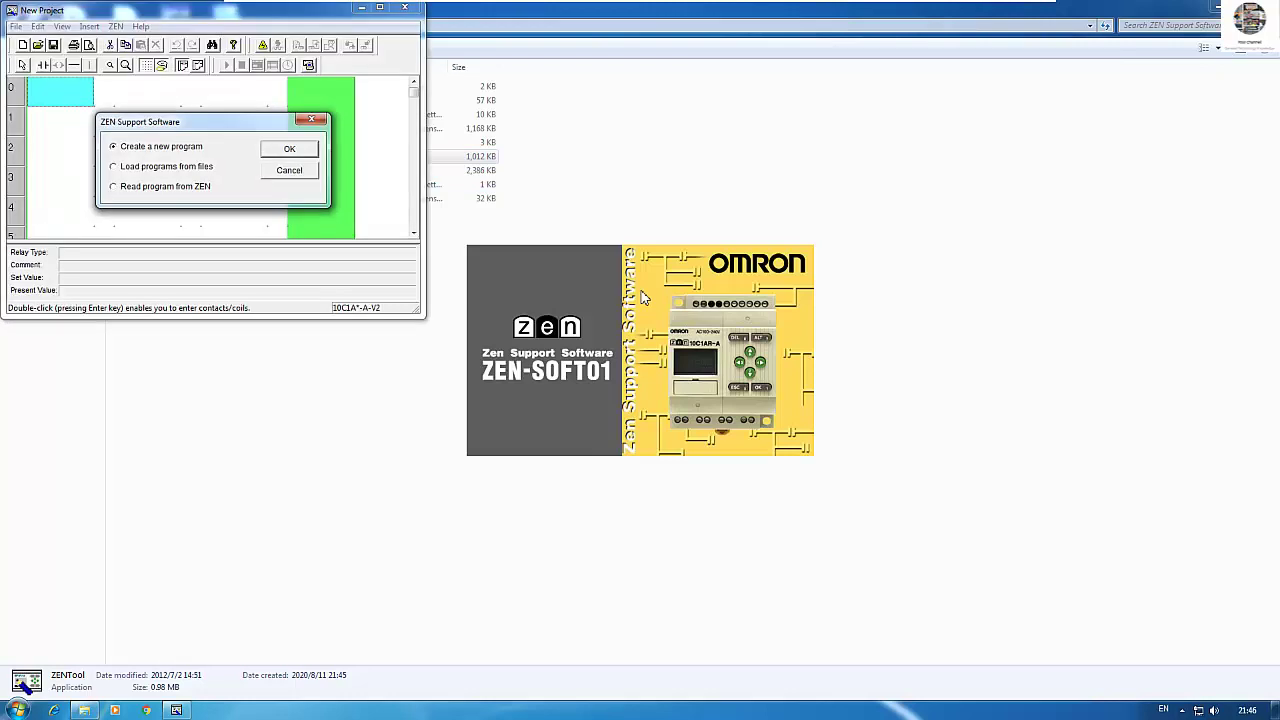
click(290, 153)
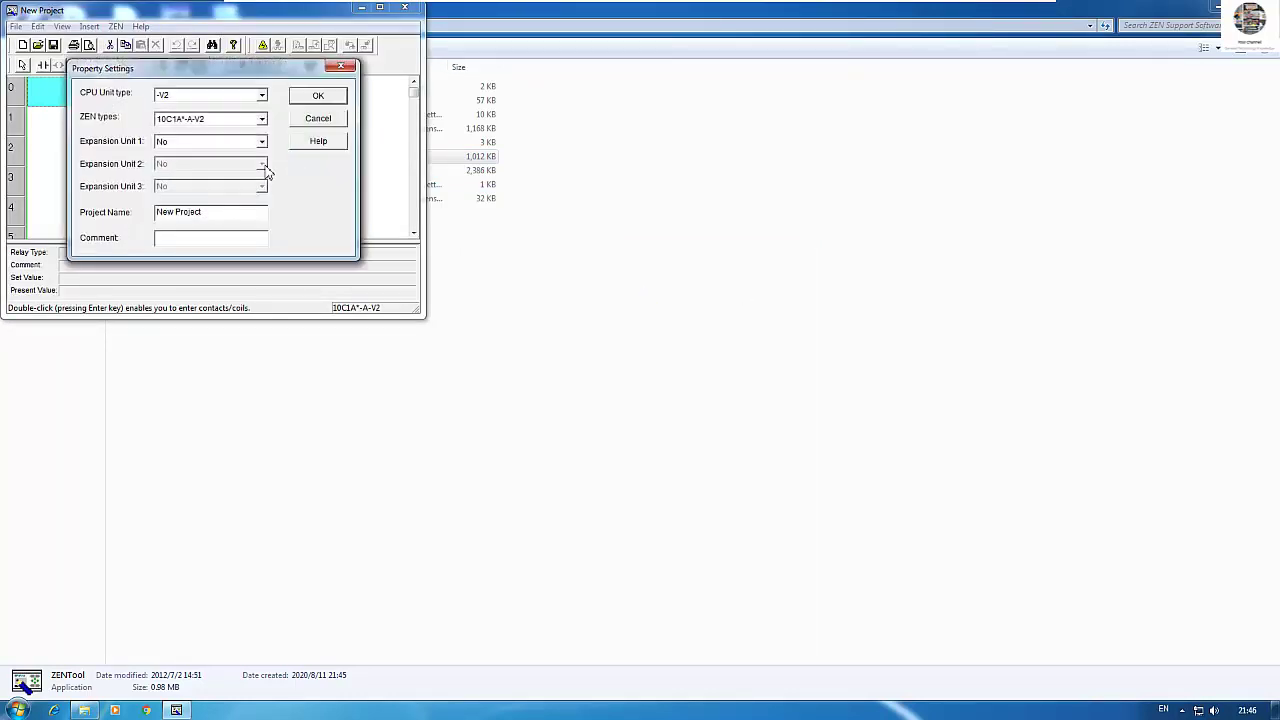
click(262, 120)
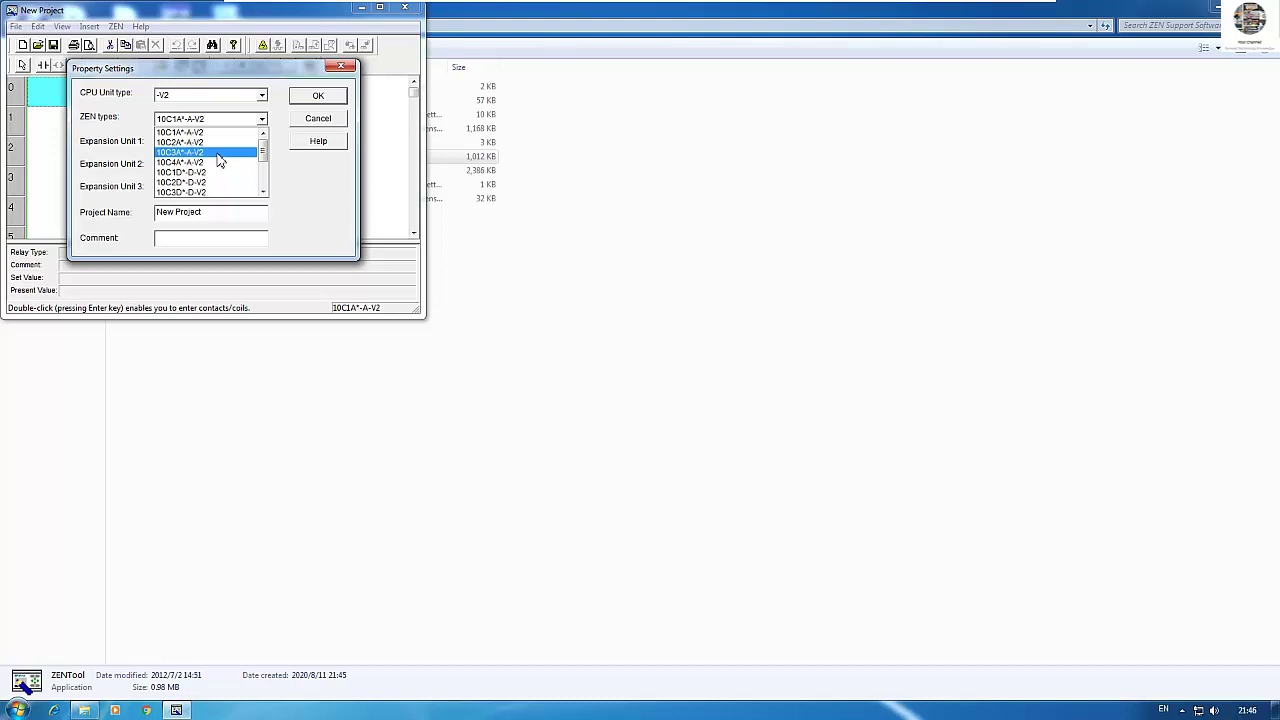
click(219, 152)
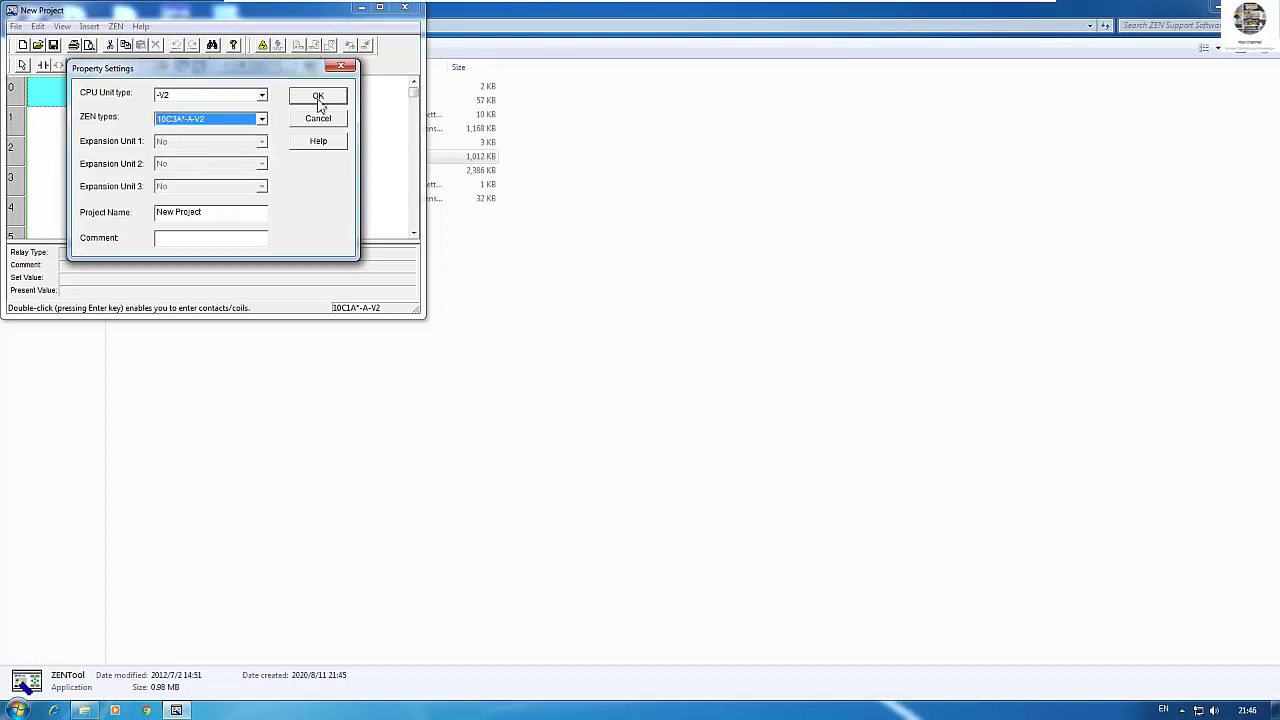
drag(226, 214, 109, 220)
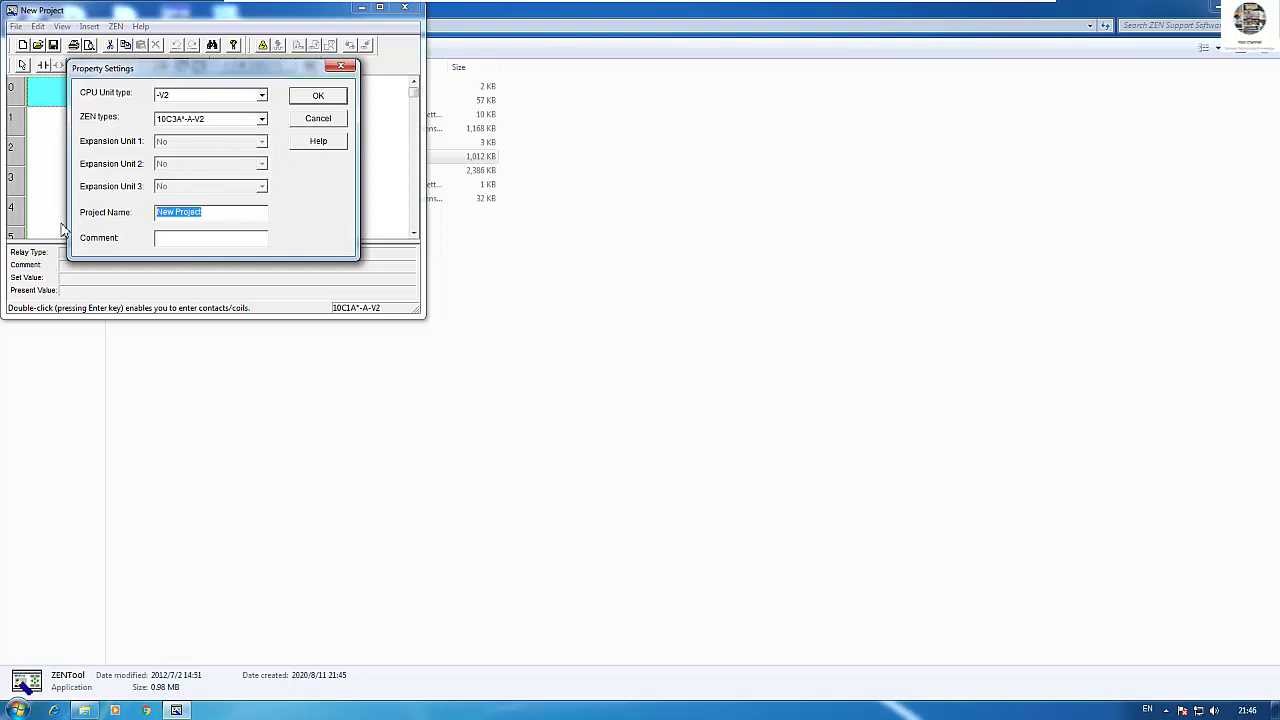
text(Program1)
key(Return)
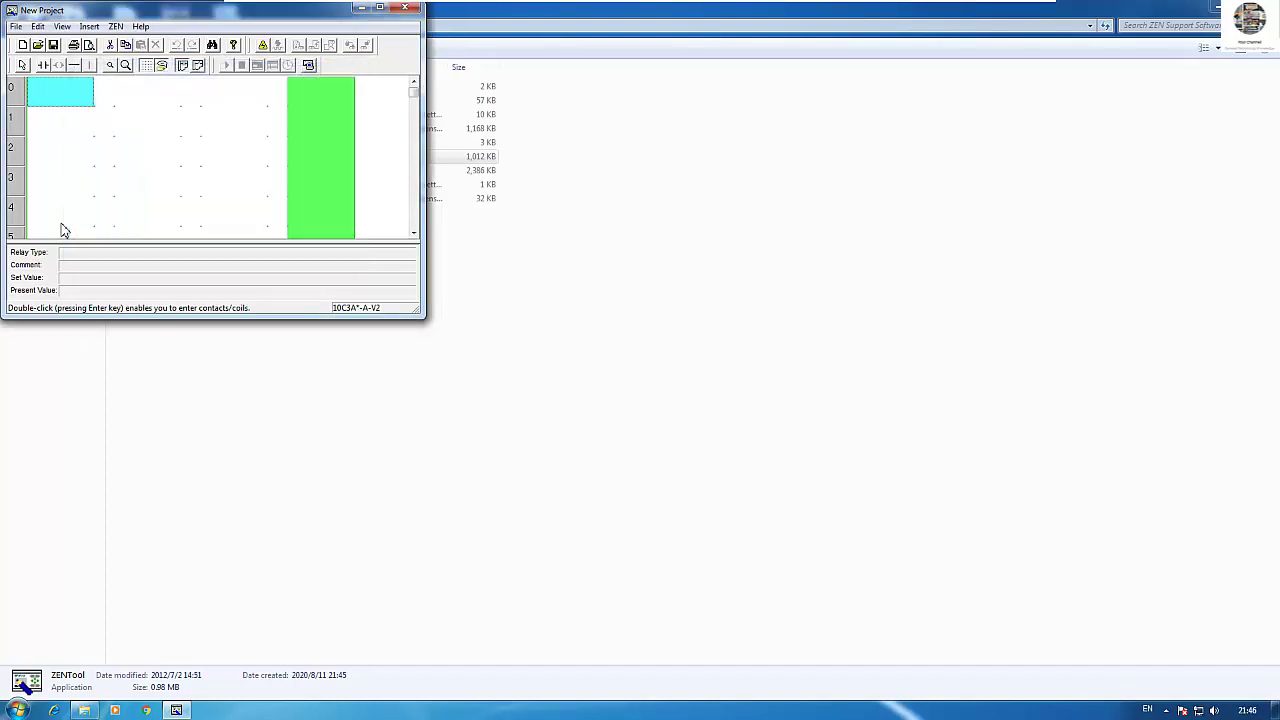
Maximize the ladder editor and open contact settings for the first cell of row 0
click(380, 10)
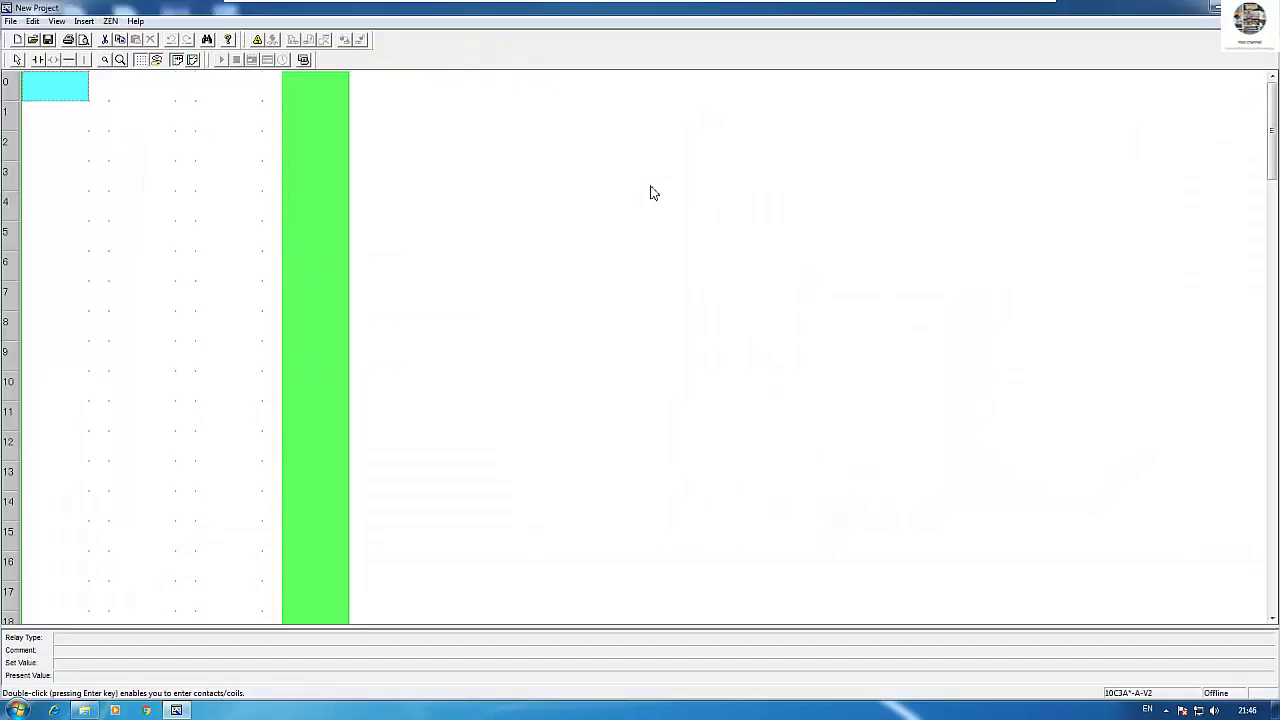
click(245, 97)
click(302, 100)
click(242, 100)
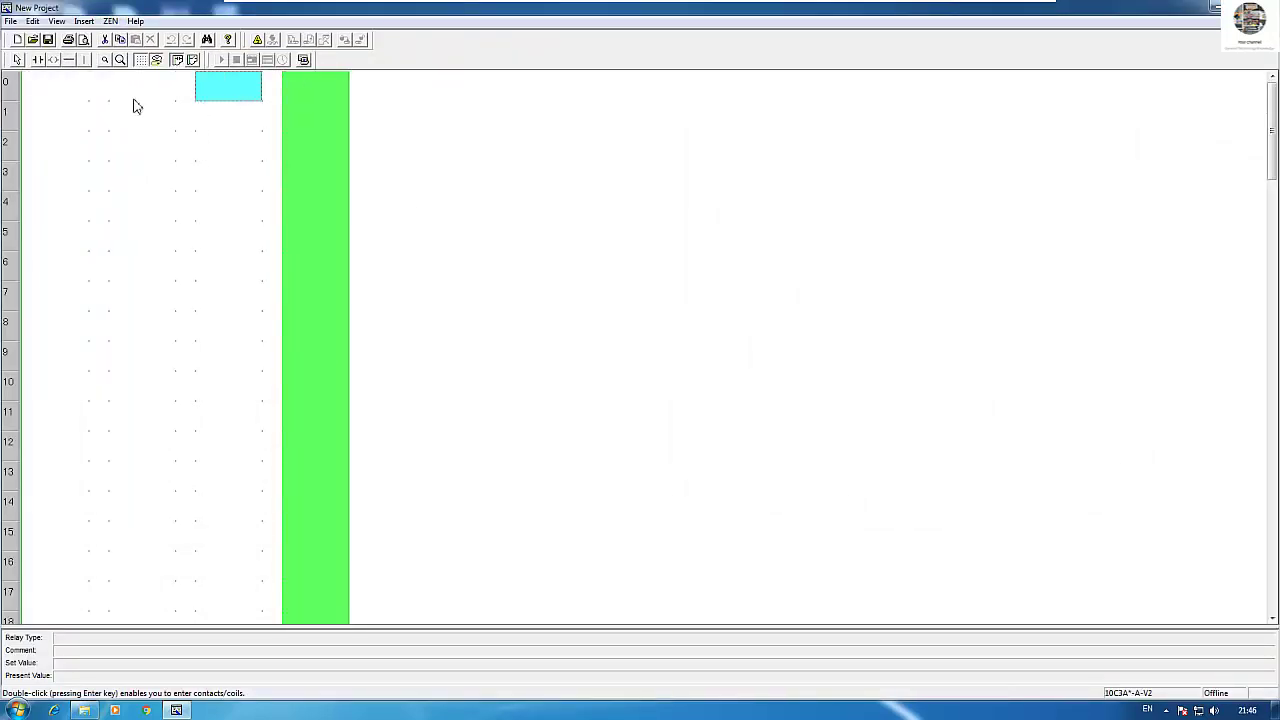
click(71, 97)
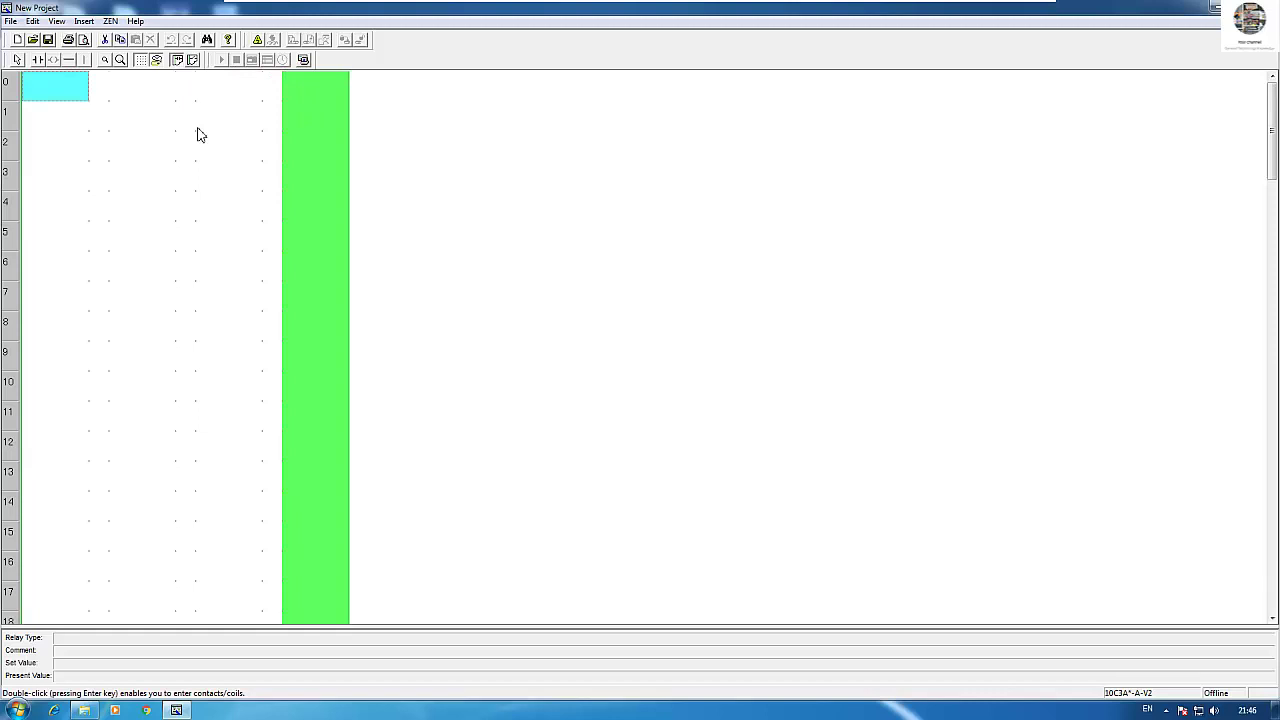
click(313, 99)
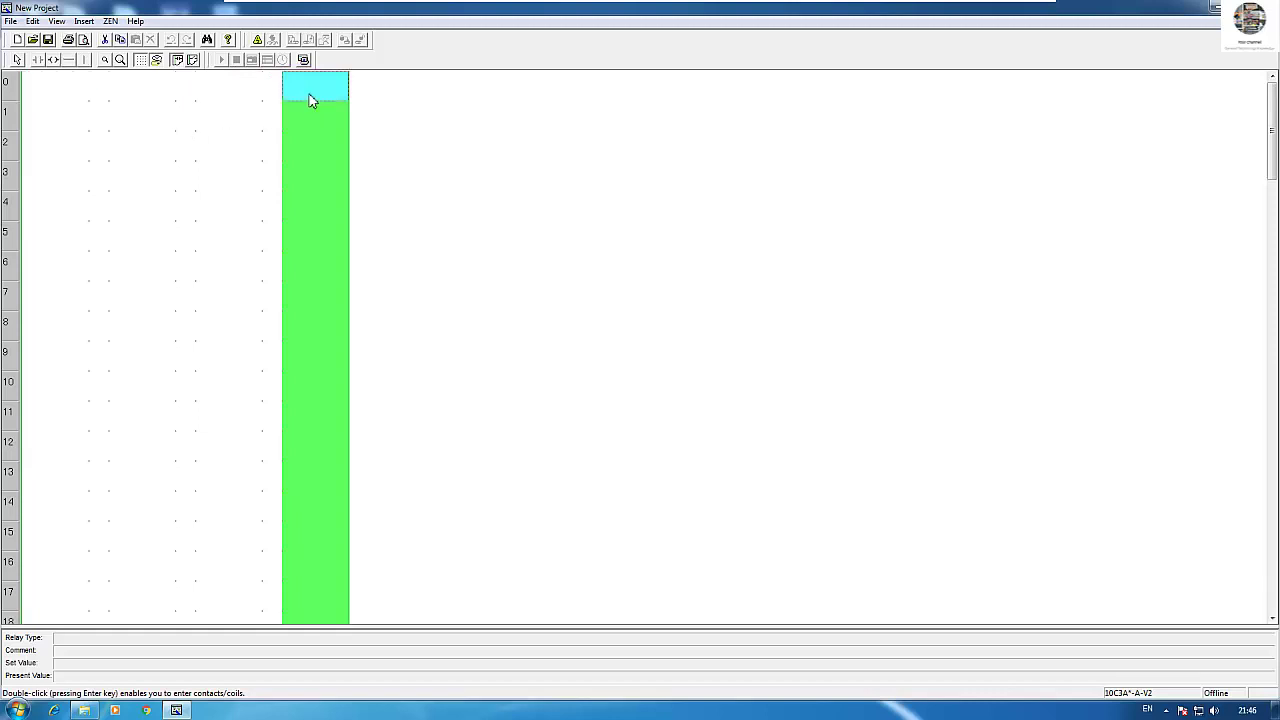
click(57, 95)
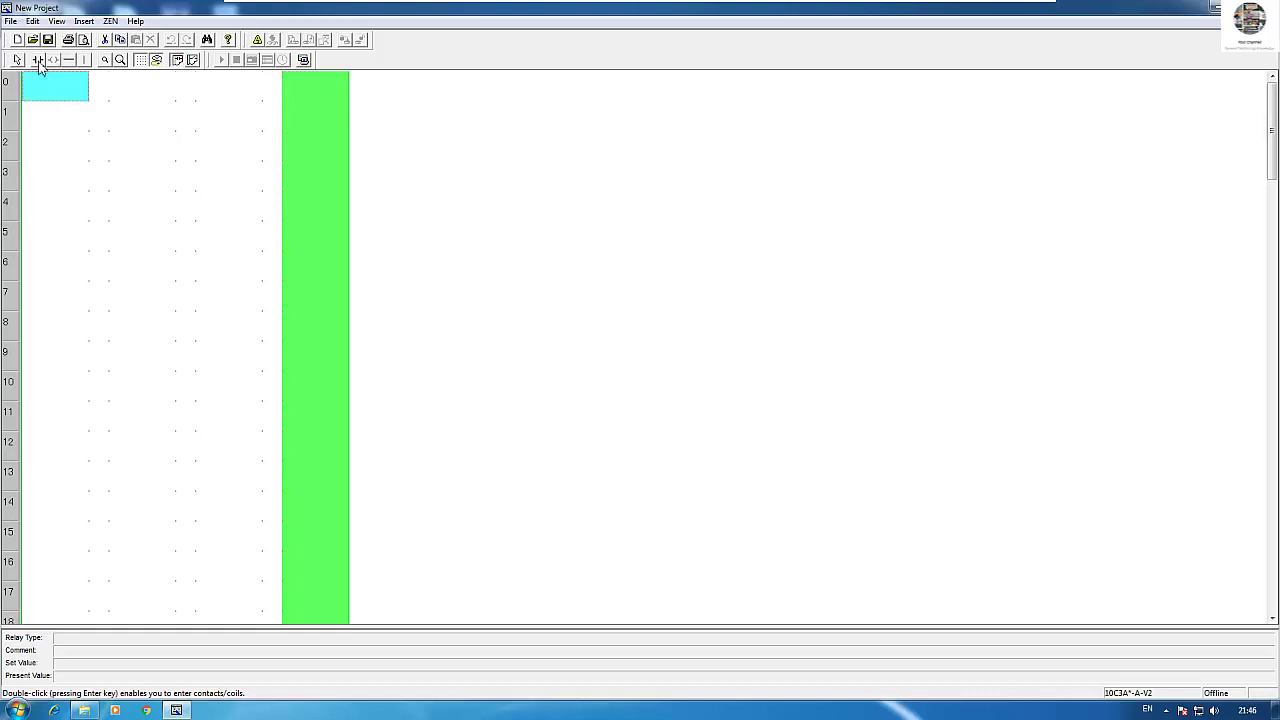
click(38, 59)
drag(626, 178, 497, 87)
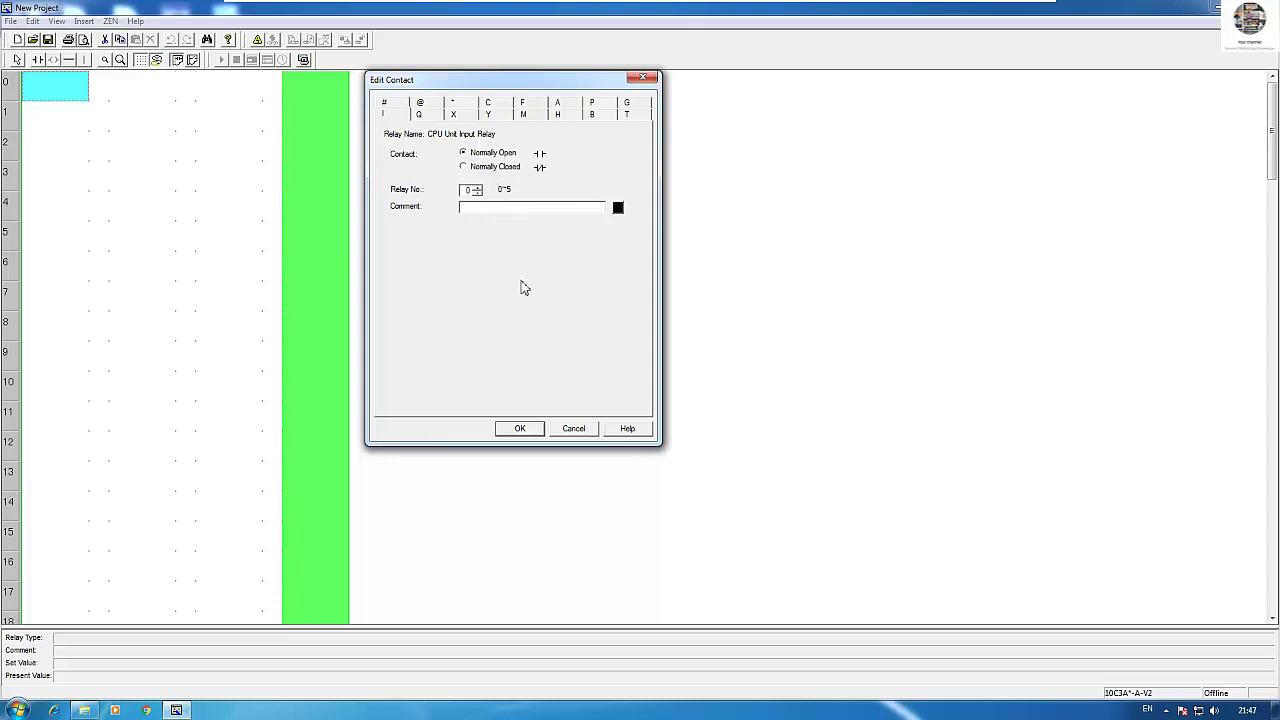
Make the first contact a normally closed input I0 commented STOP
click(480, 167)
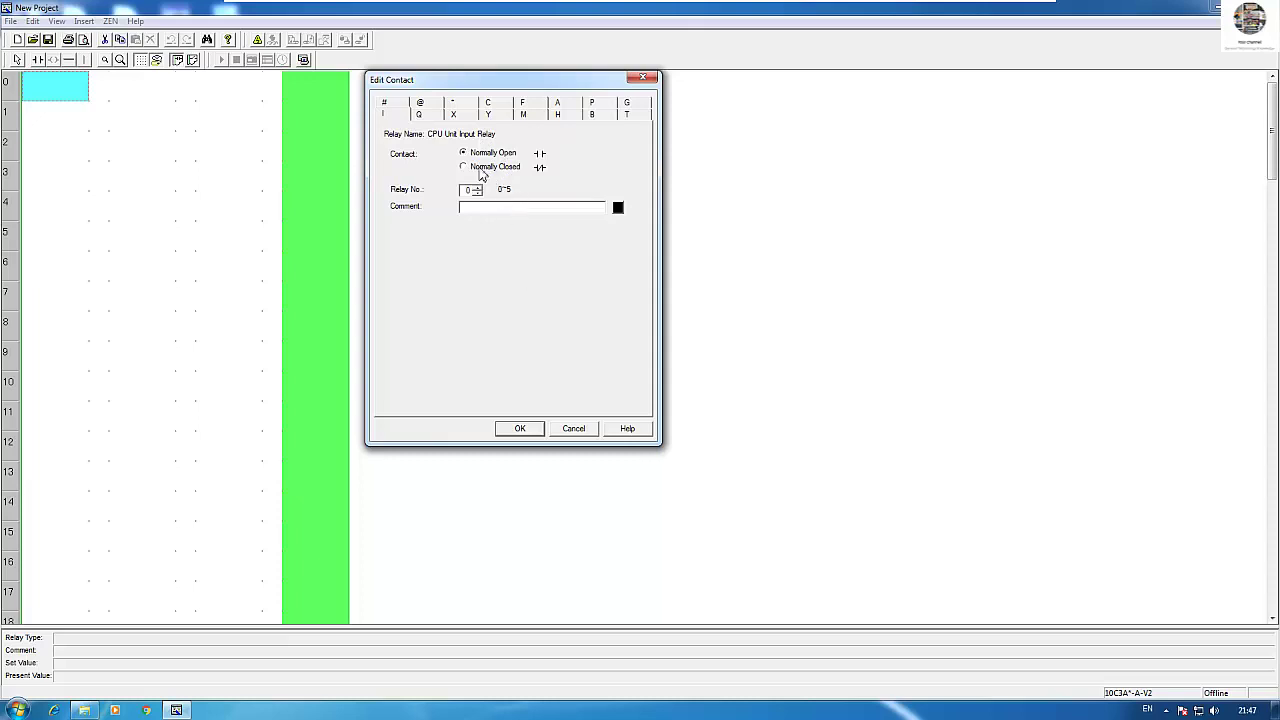
click(519, 427)
double_click(62, 87)
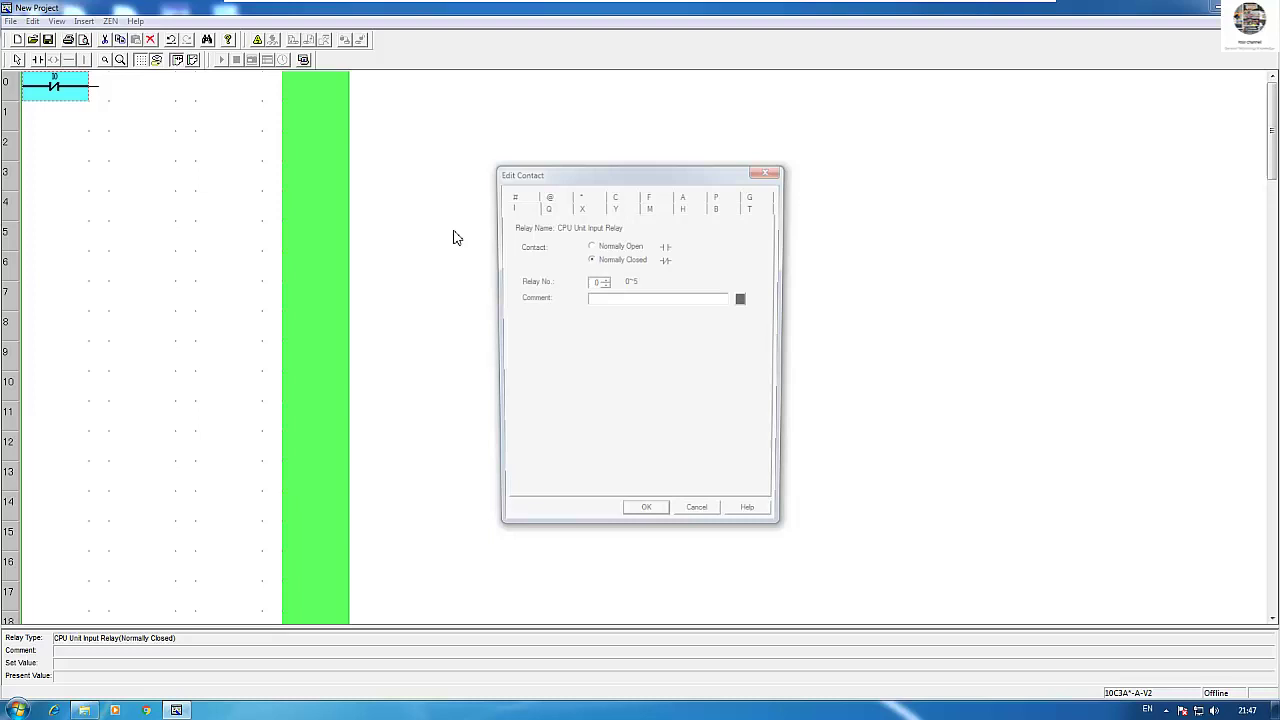
click(602, 300)
text(STOP)
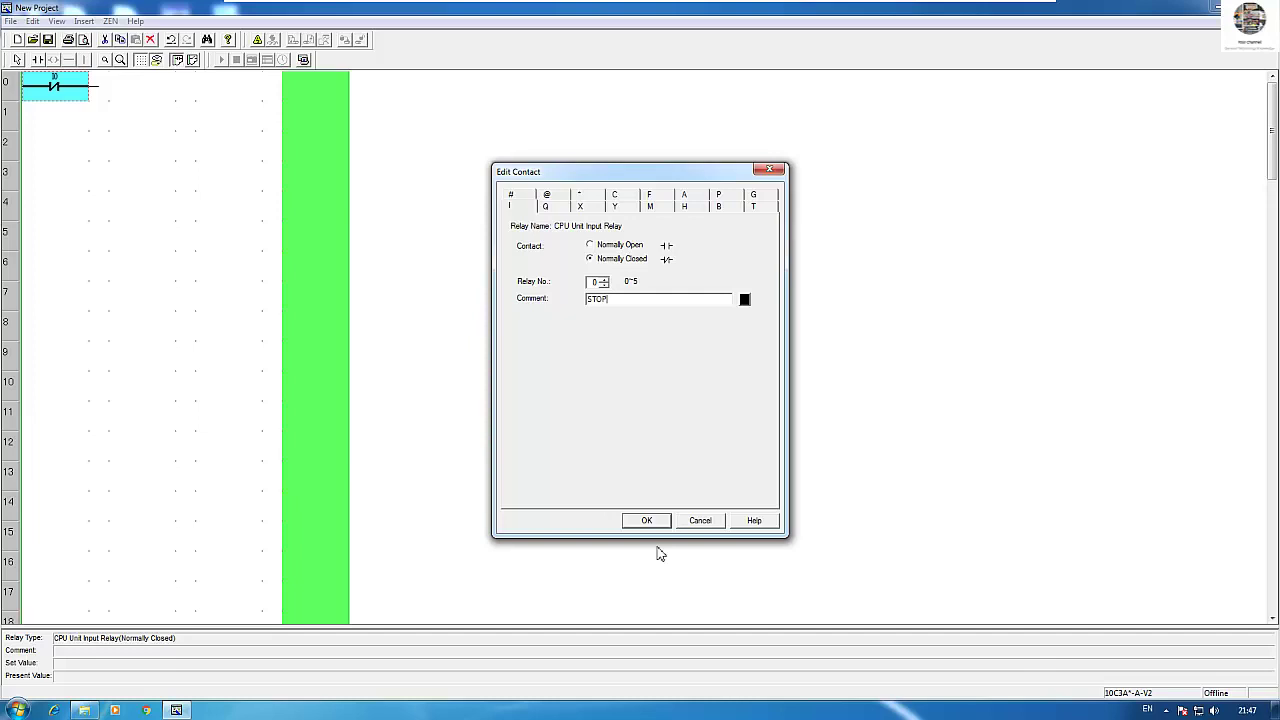
click(647, 521)
Add a normally open input contact I1 commented START in column 2 of row 0
double_click(136, 97)
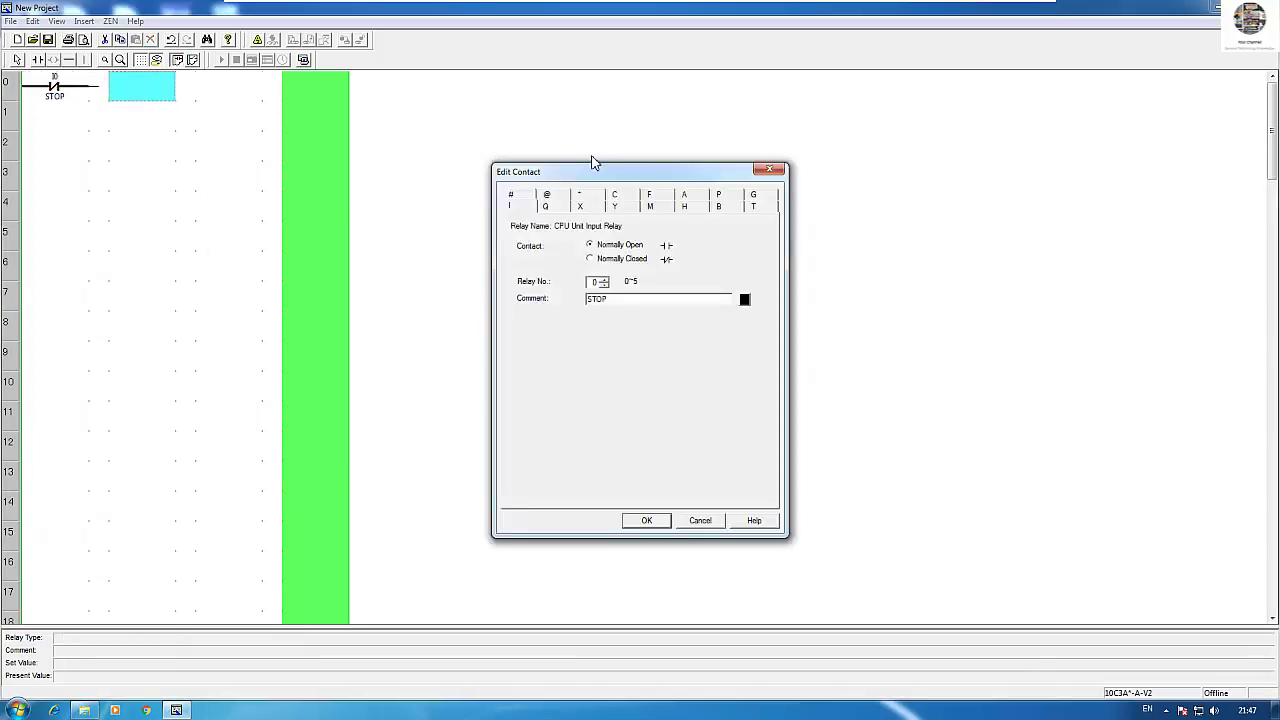
click(604, 279)
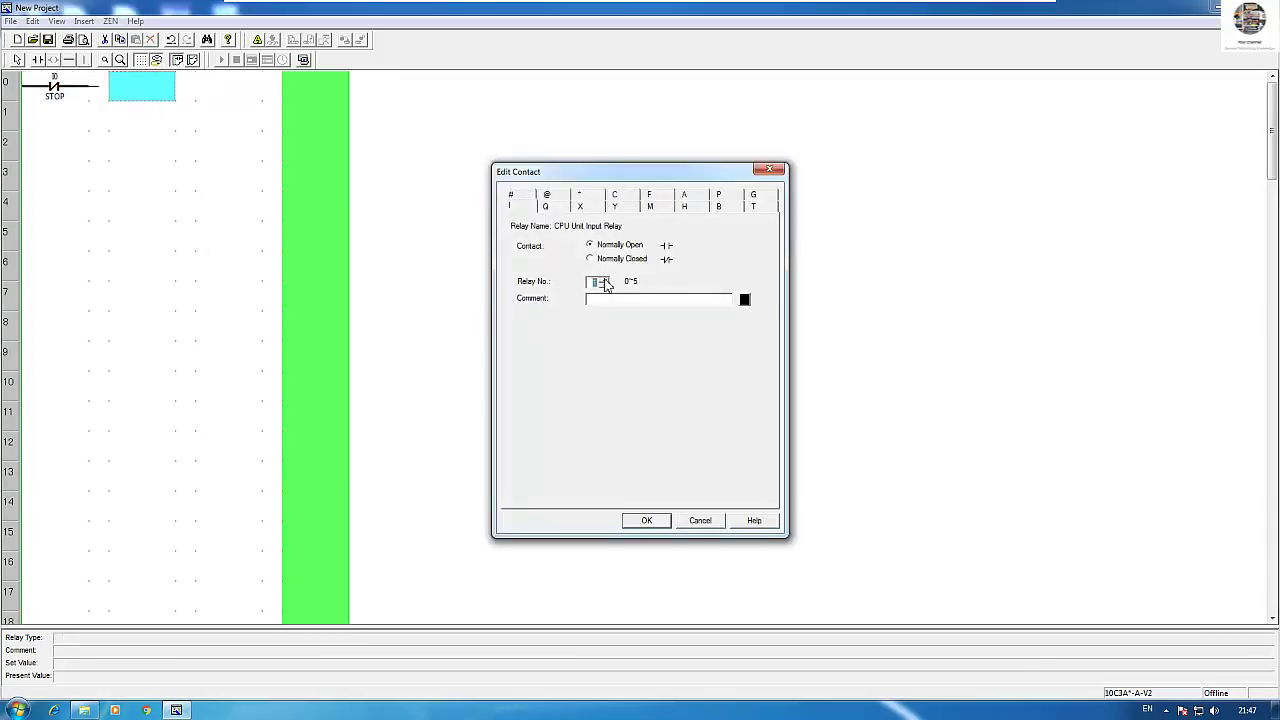
click(613, 298)
text(START)
click(656, 522)
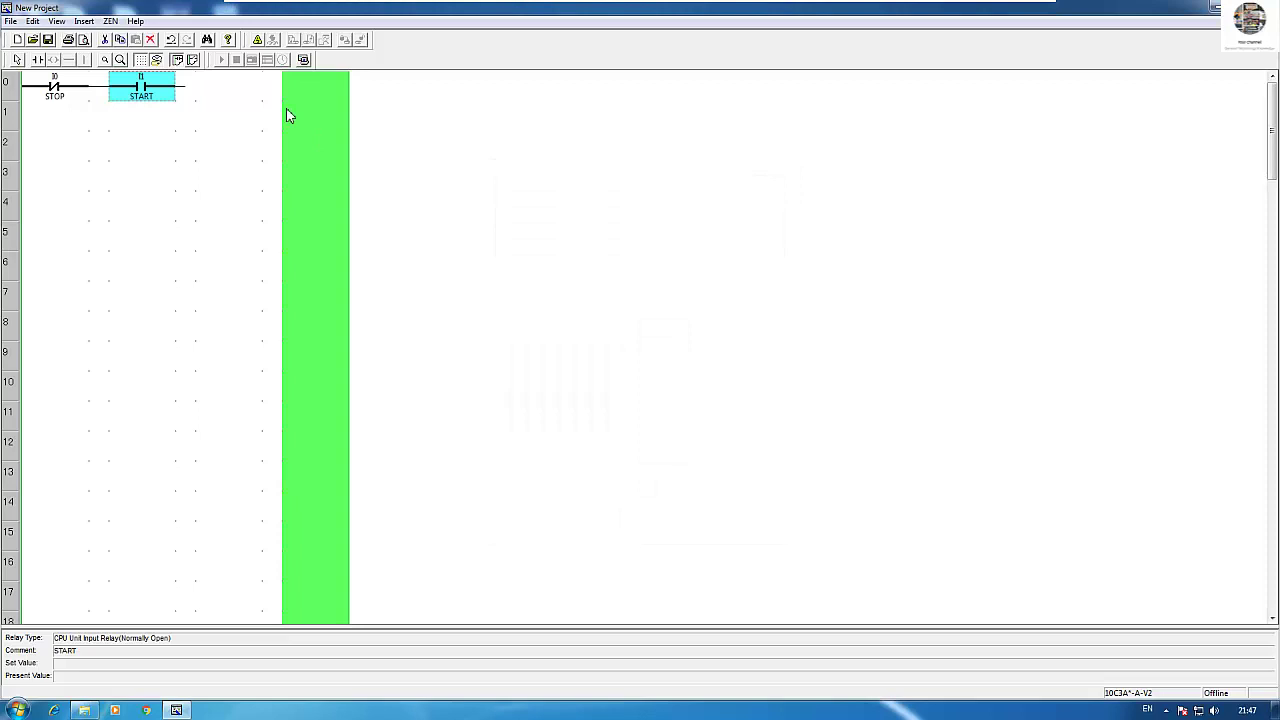
click(297, 91)
Place a normal-output Q0 coil commented RELAY1 at the end of row 0
double_click(297, 91)
text(RELAY)
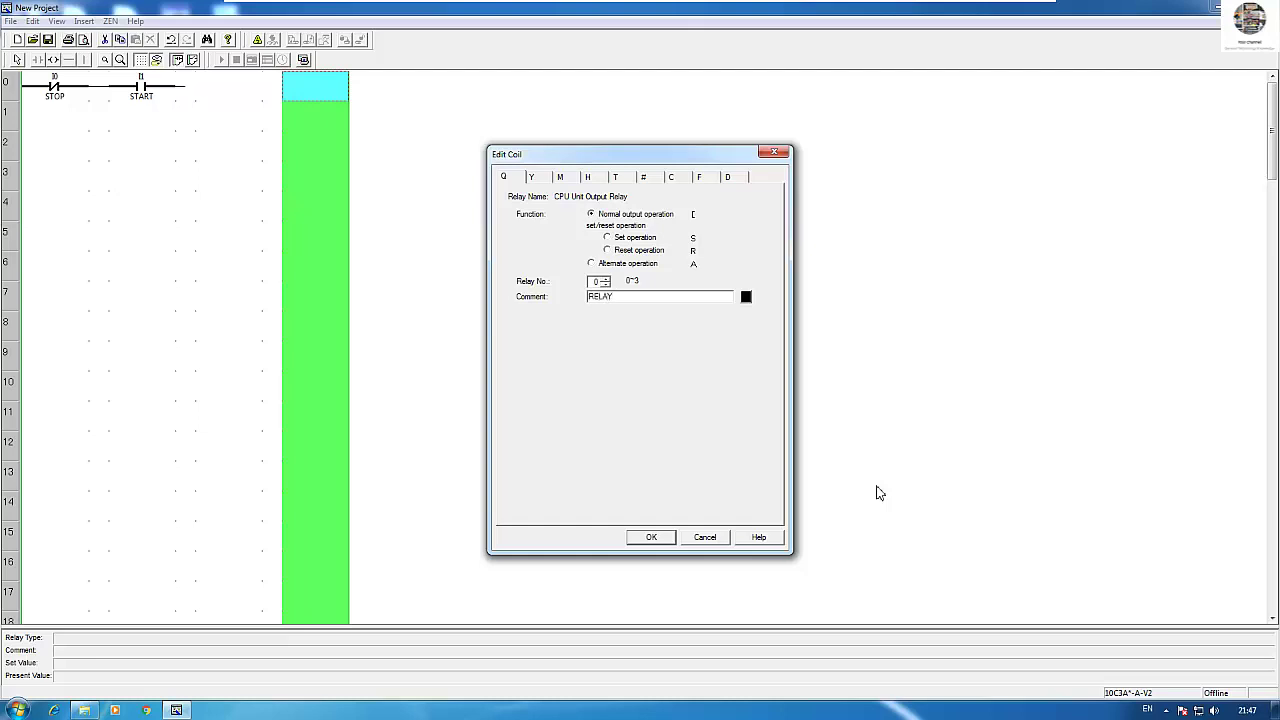
text(1)
click(651, 536)
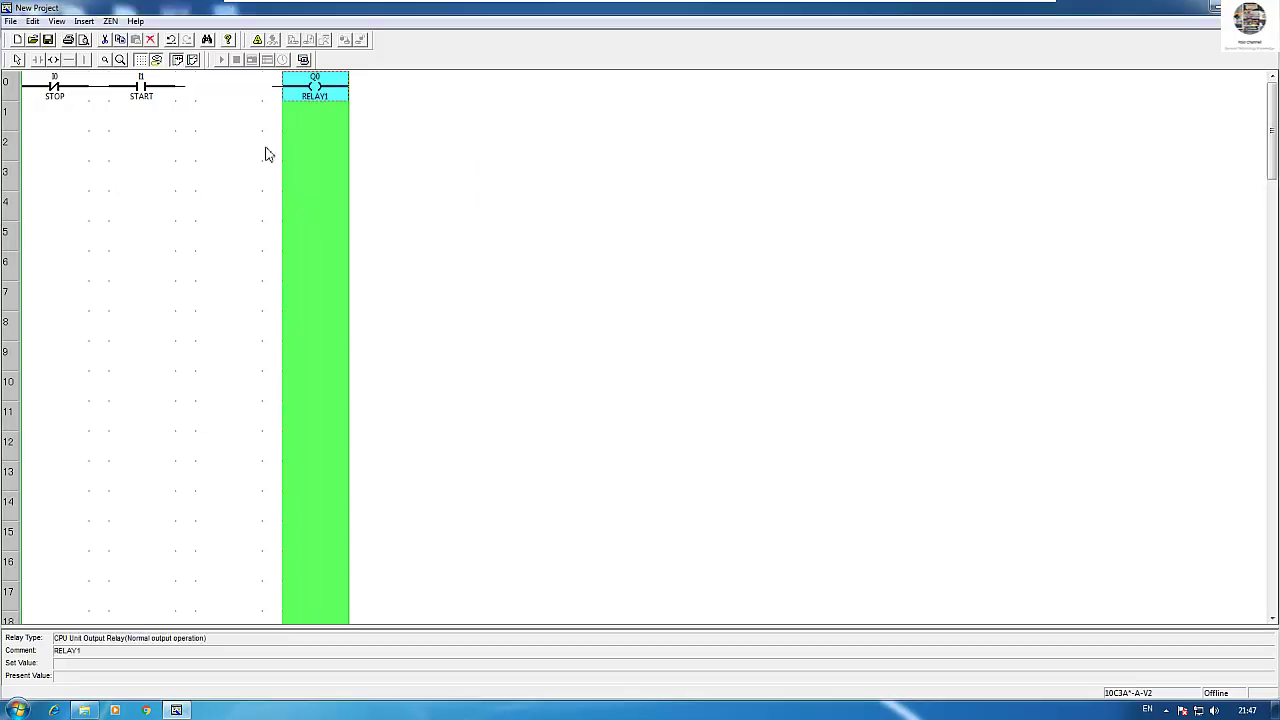
Wire row 0 from the START contact through to the RELAY1 coil
click(211, 95)
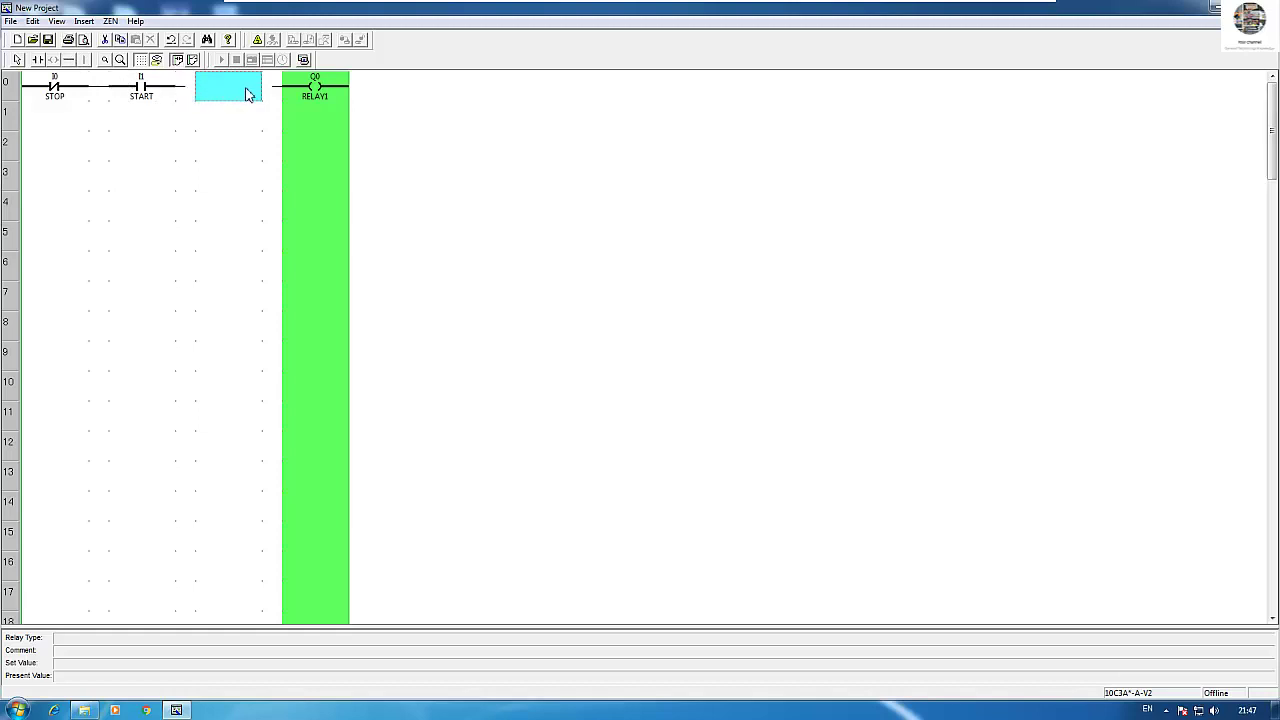
drag(199, 92, 266, 91)
click(212, 96)
drag(188, 94, 270, 97)
click(228, 154)
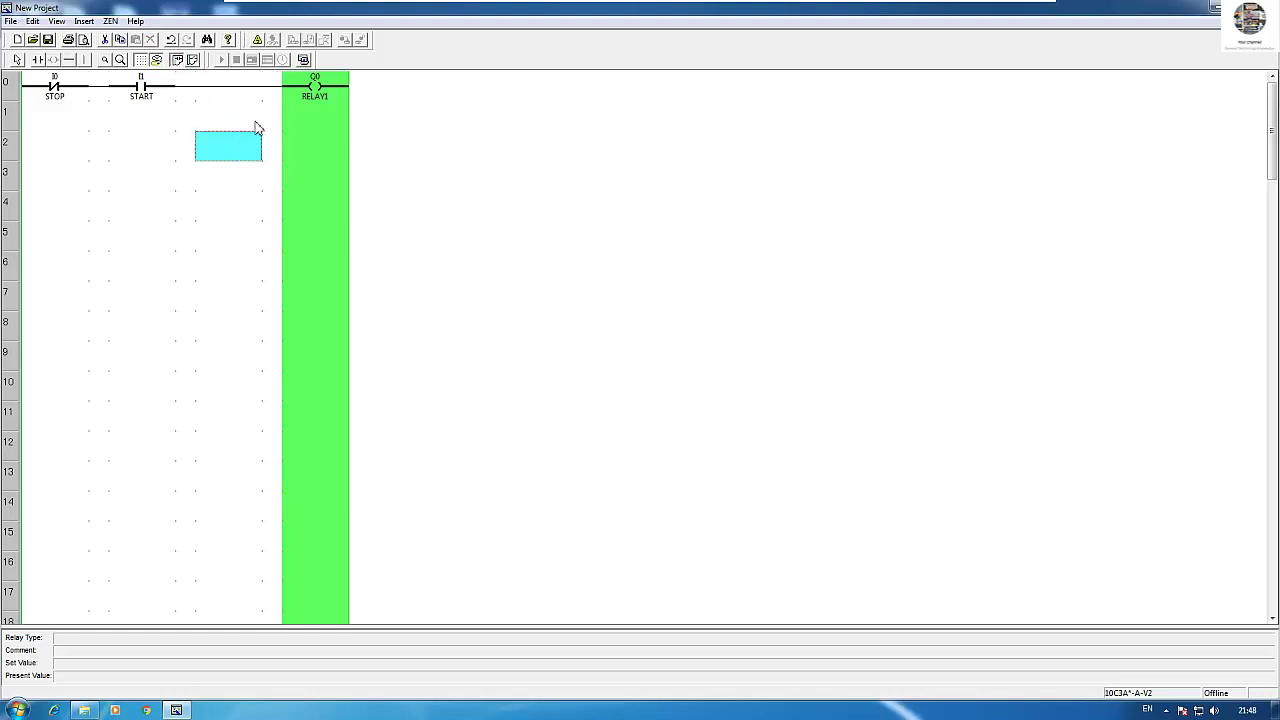
click(322, 86)
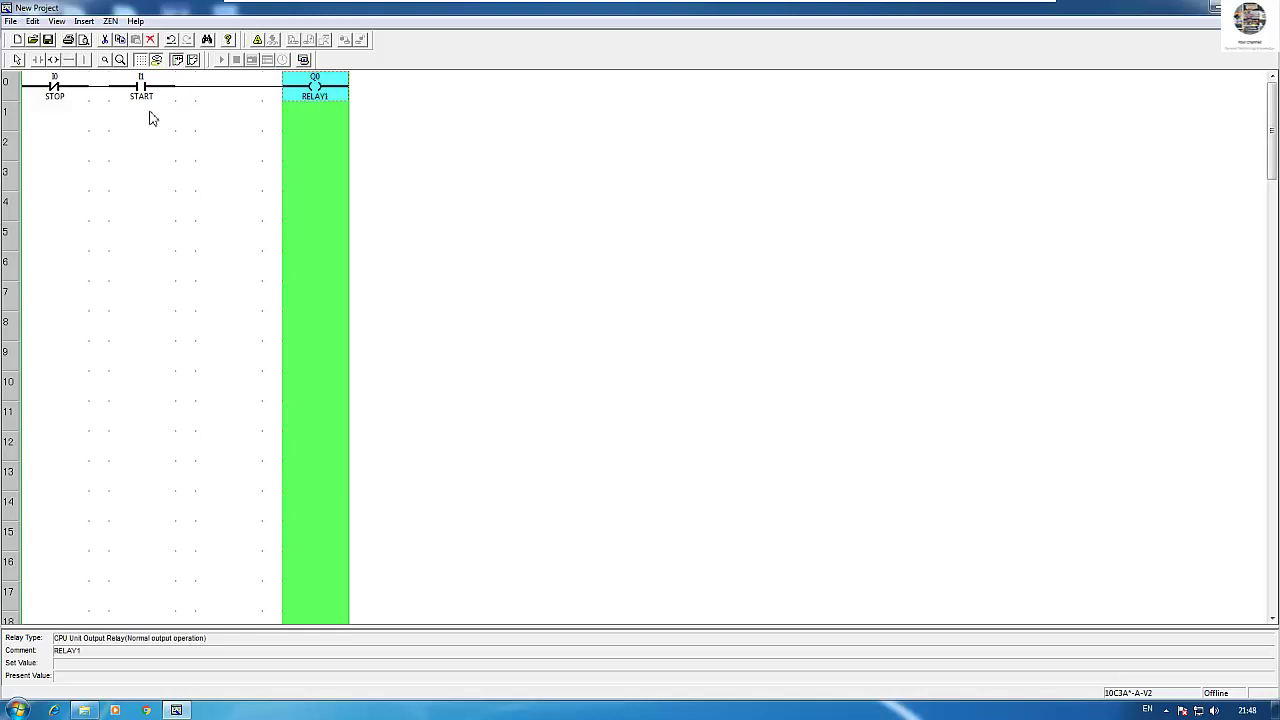
Insert a normally open Q0 RELAY1 contact in row 1 under START
click(152, 118)
double_click(152, 118)
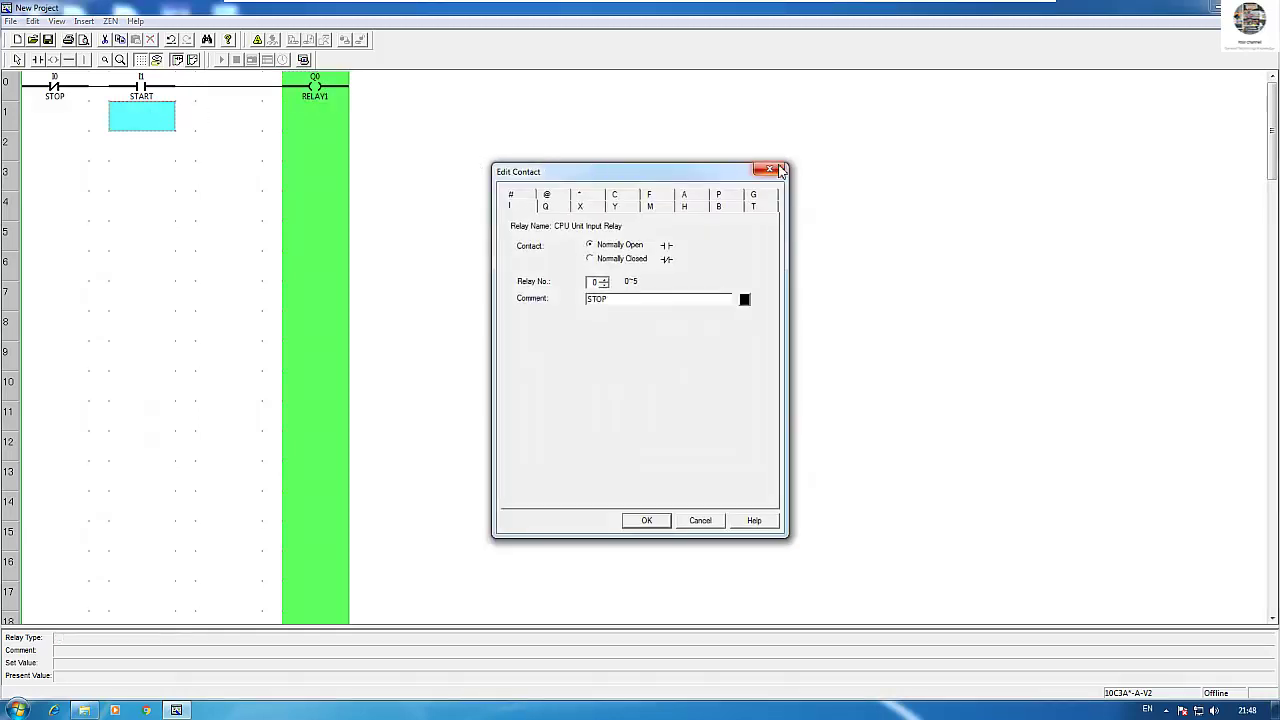
click(769, 169)
click(130, 135)
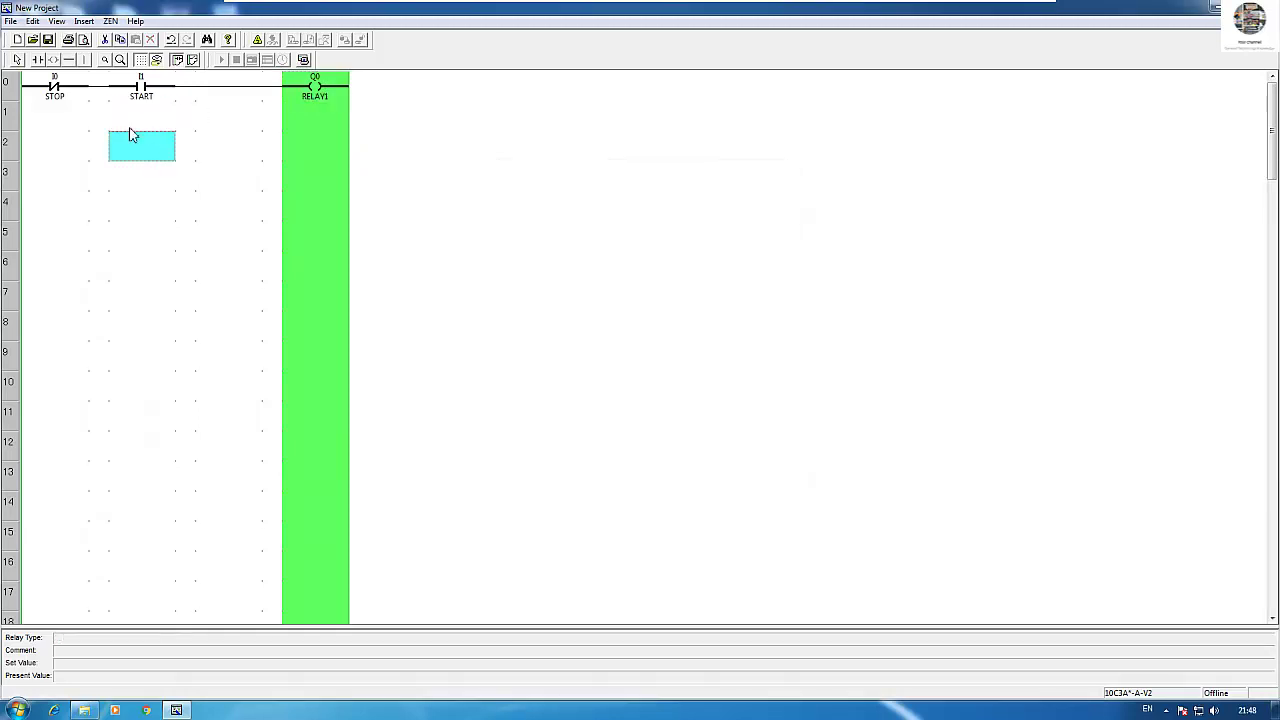
click(39, 60)
drag(608, 173, 487, 129)
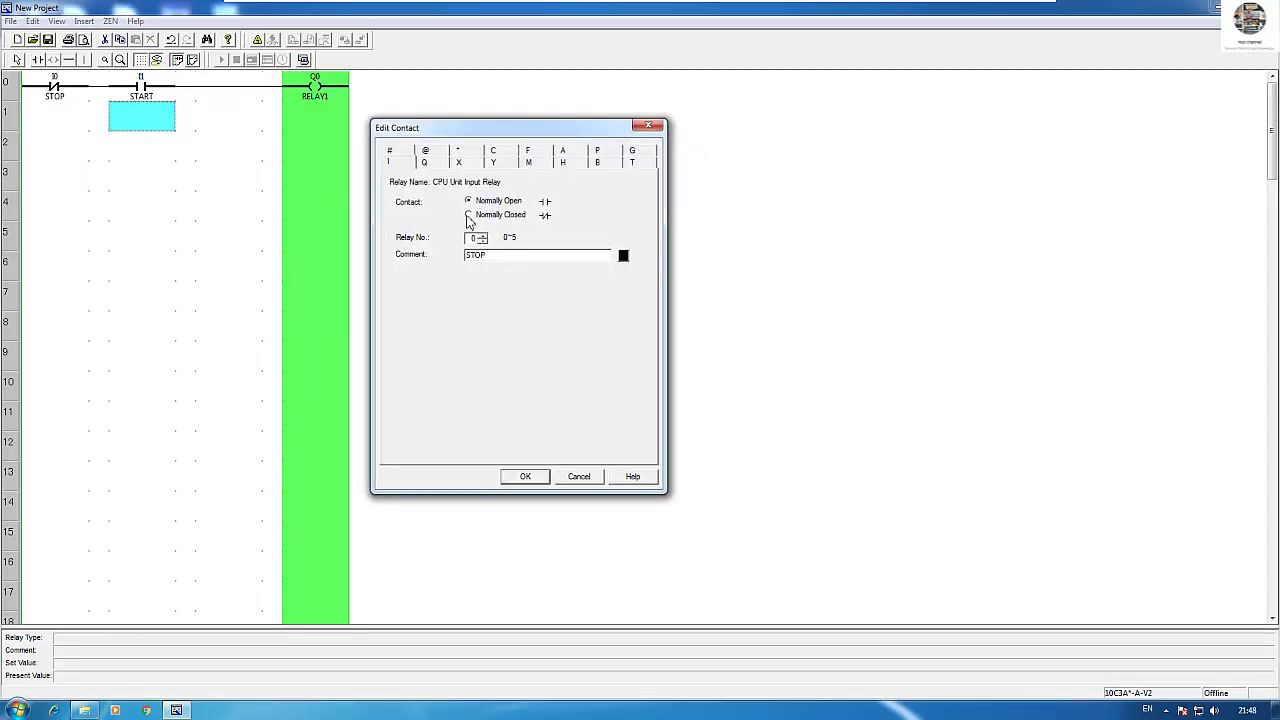
click(433, 167)
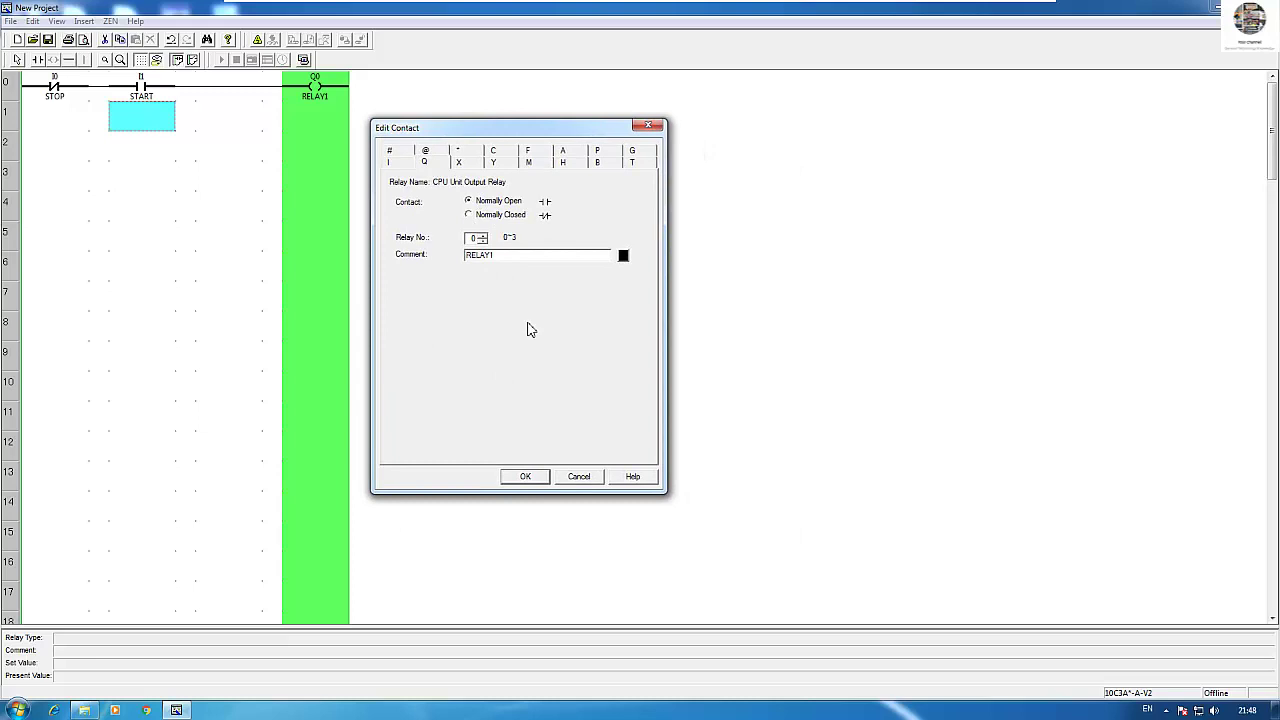
click(525, 476)
Draw vertical links from both ends of the Q0 contact up to row 0
drag(184, 112, 188, 88)
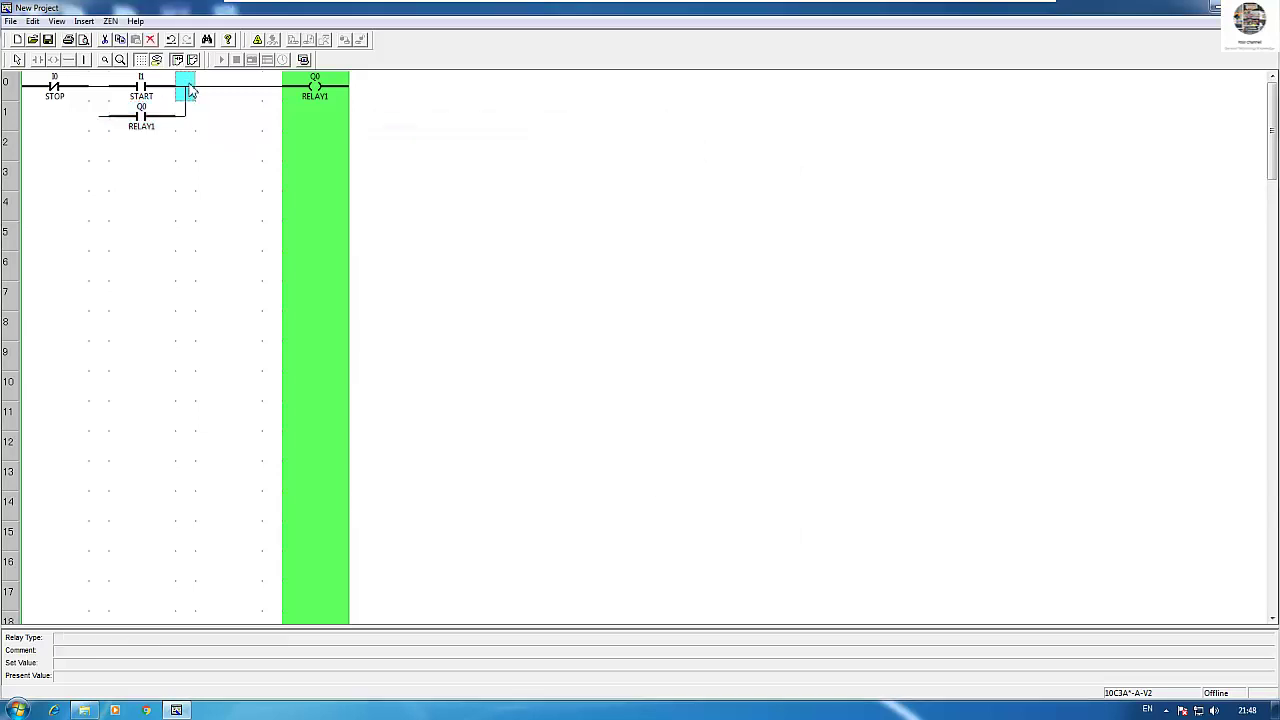
drag(107, 119, 106, 88)
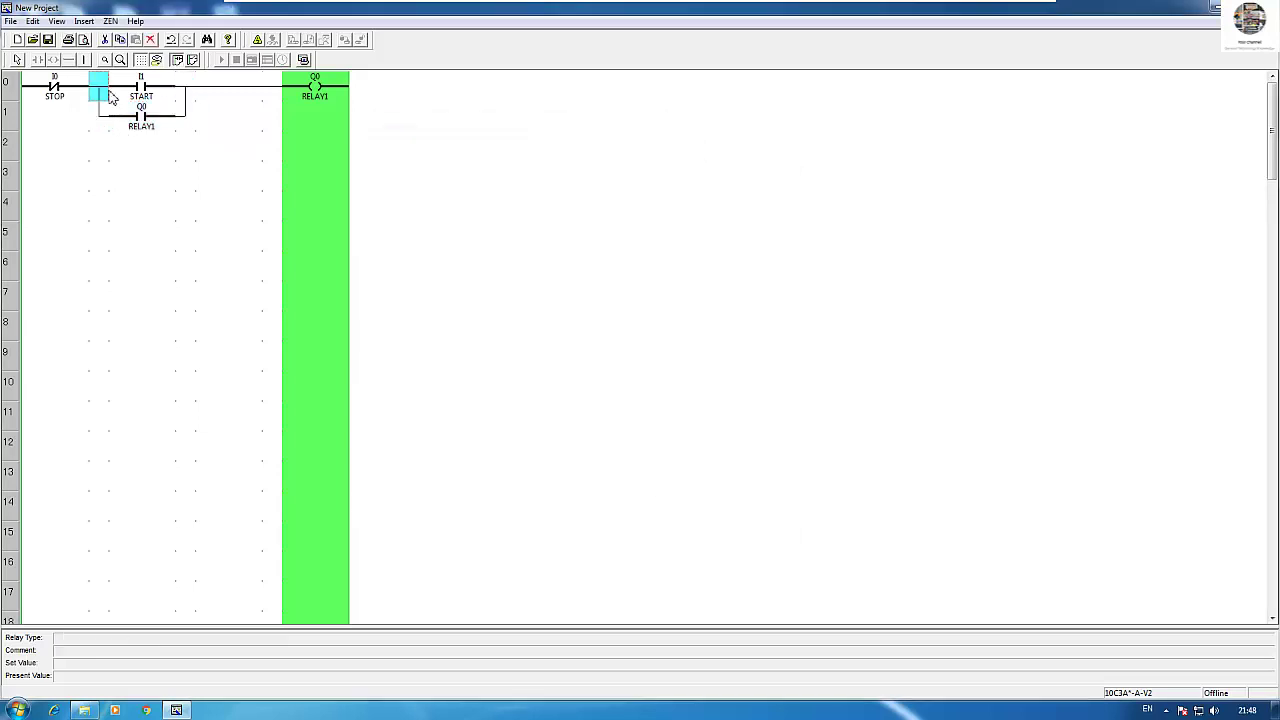
click(190, 170)
click(228, 159)
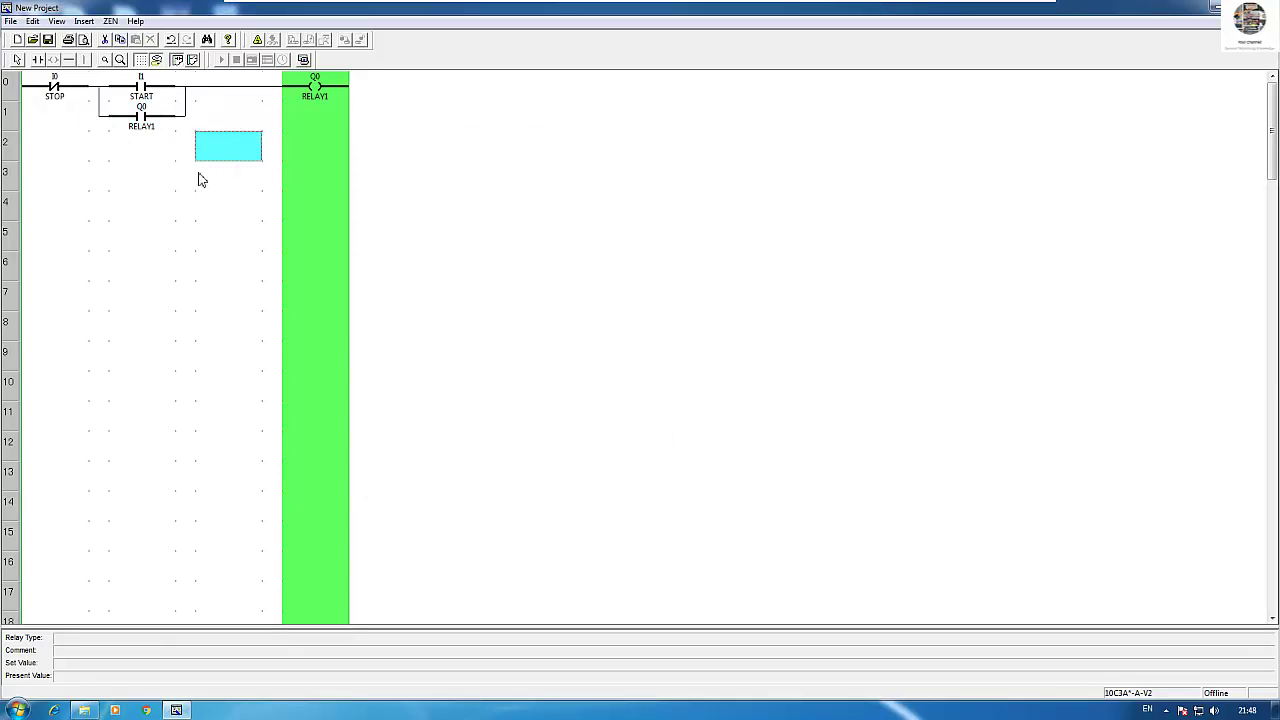
click(205, 186)
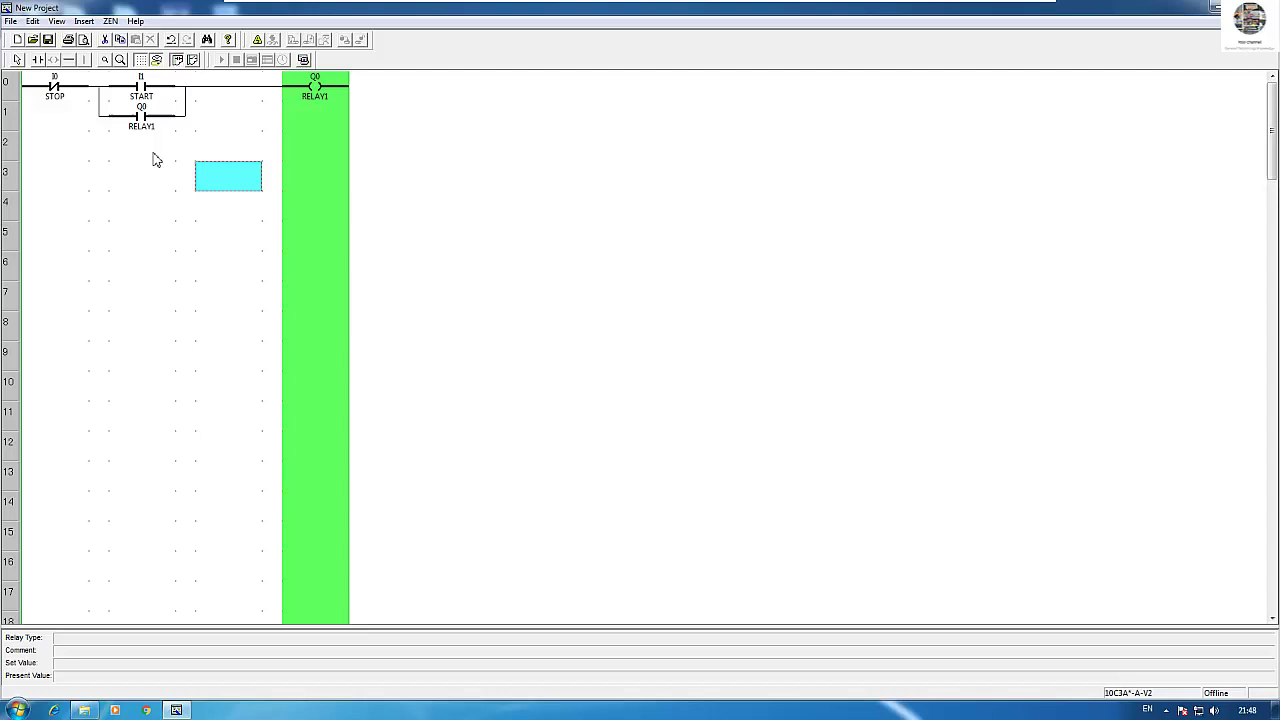
click(156, 156)
click(47, 39)
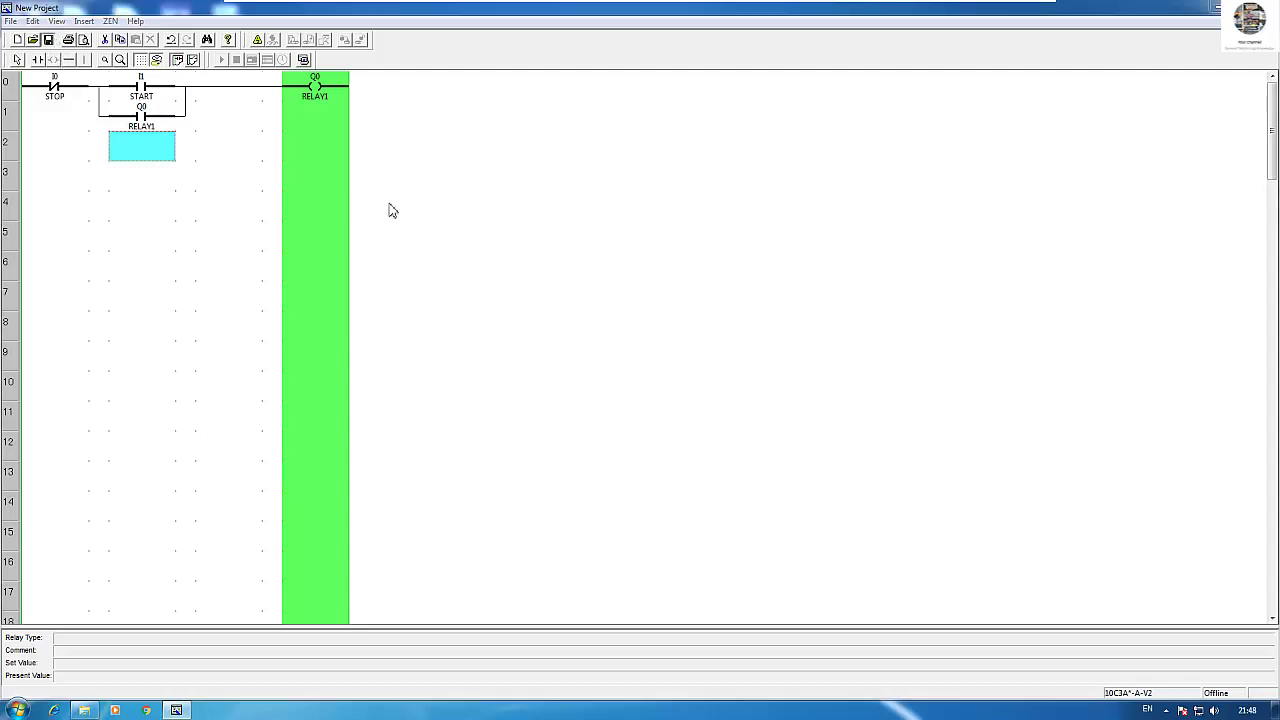
Set the save location to the Desktop and create a new folder there
drag(618, 269, 603, 201)
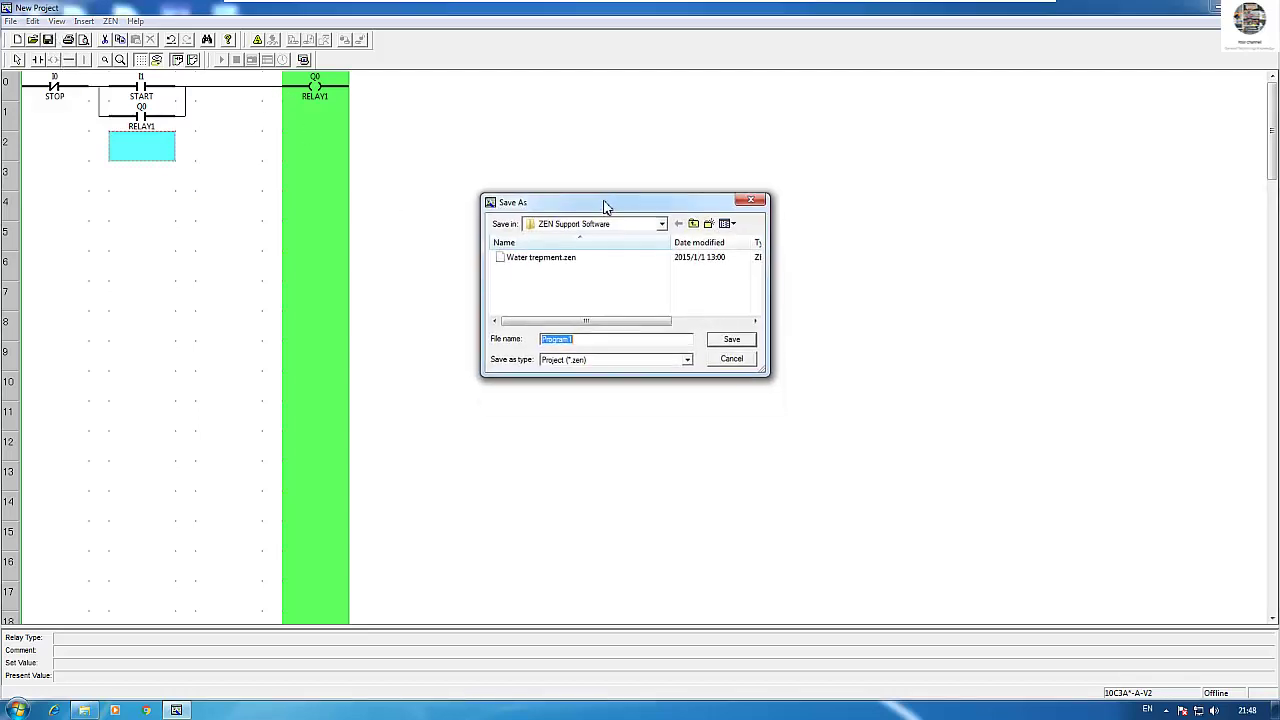
click(661, 221)
click(550, 230)
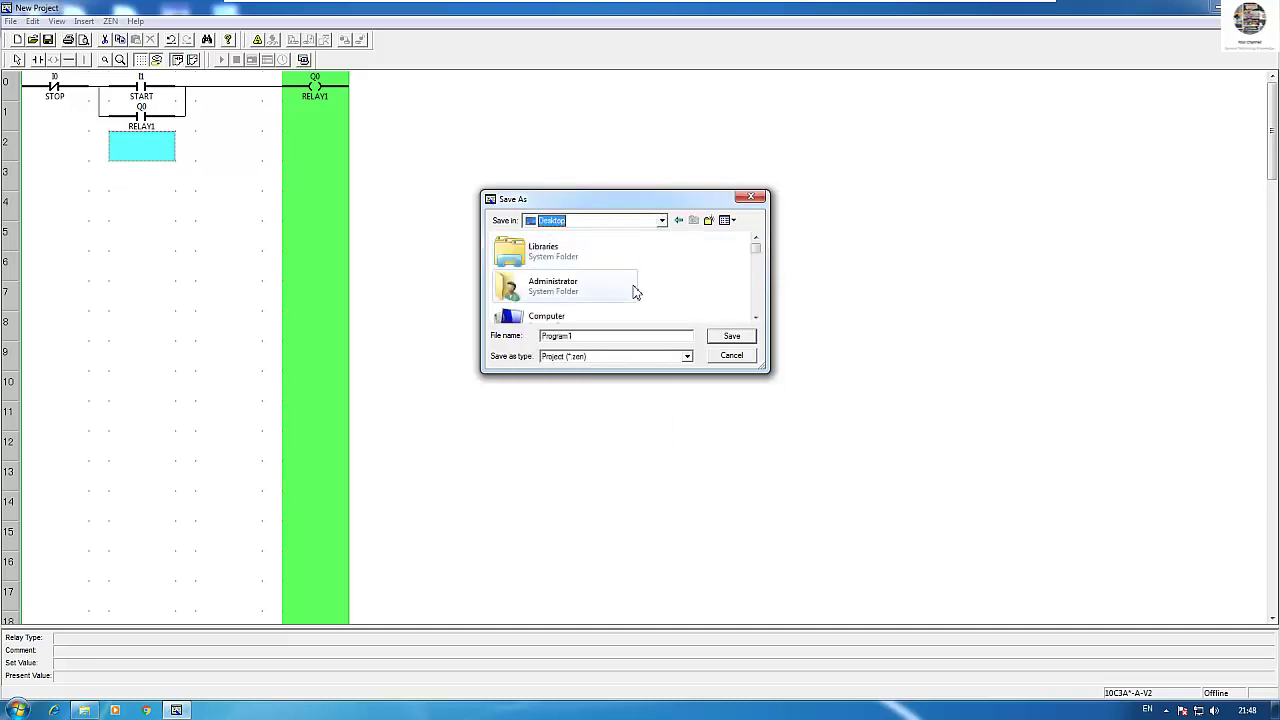
scroll(760, 262, down, 5)
scroll(757, 262, down, 5)
scroll(700, 290, down, 2)
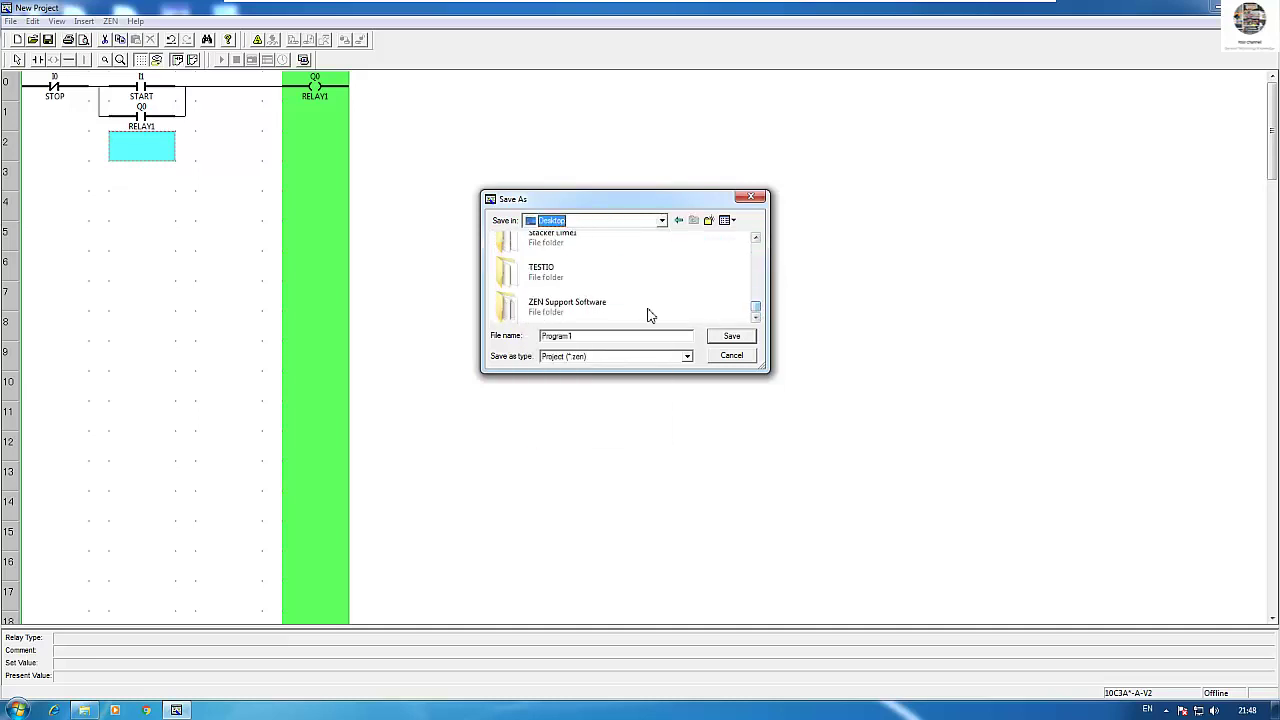
right_click(677, 281)
mouse_move(708, 396)
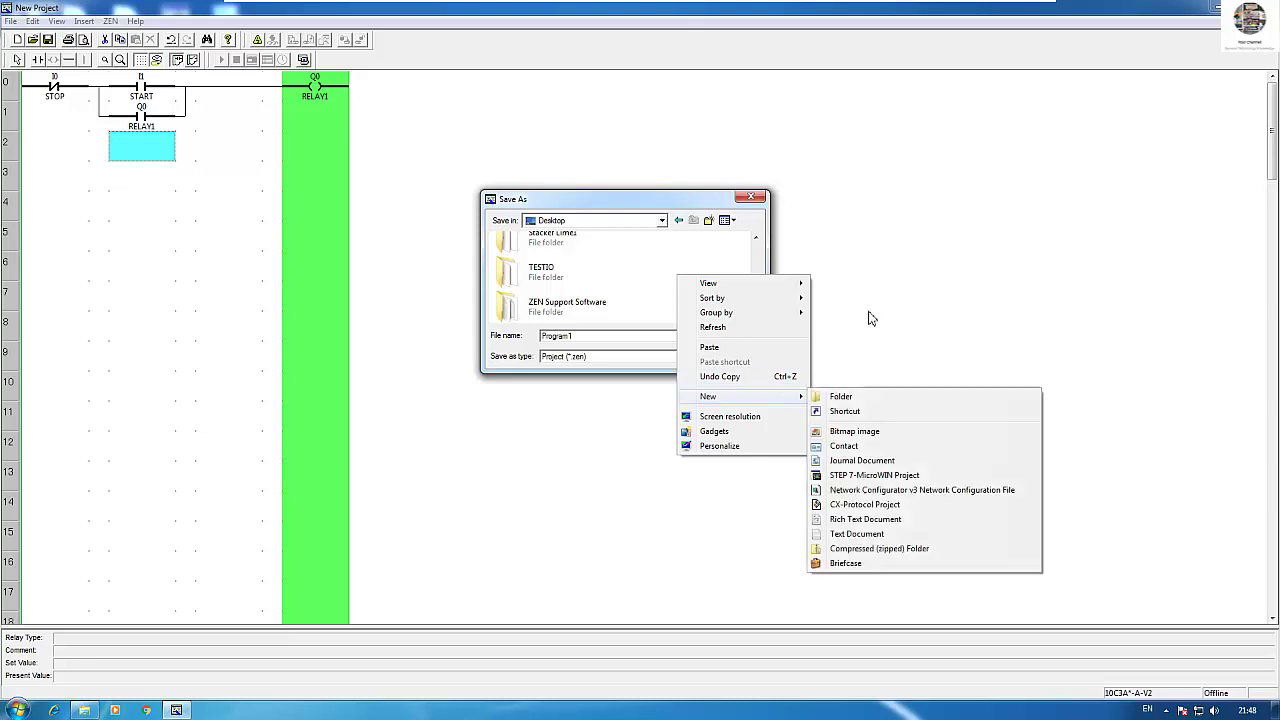
click(866, 397)
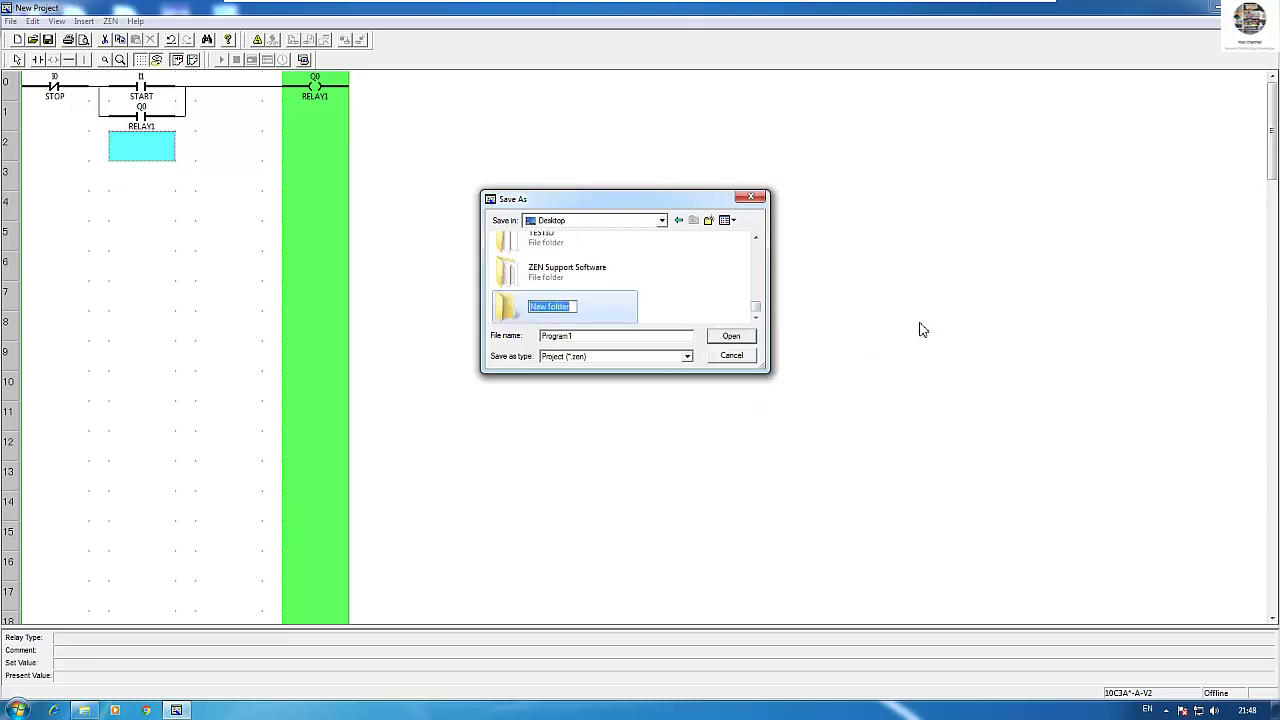
Name the folder PLC ZEN TUTORAIL and save Program1.zen inside it
text(2)
key(BackSpace)
key(BackSpace)
text(O)
text(TORAIL)
key(Return)
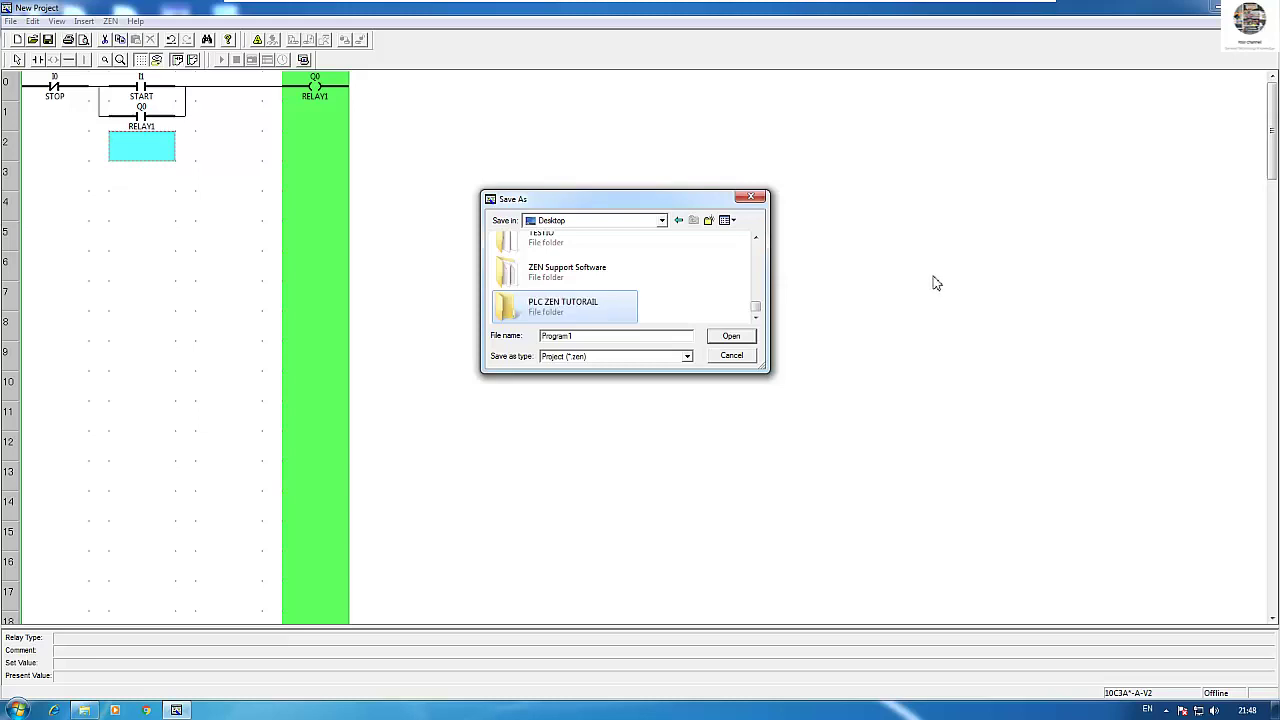
double_click(586, 310)
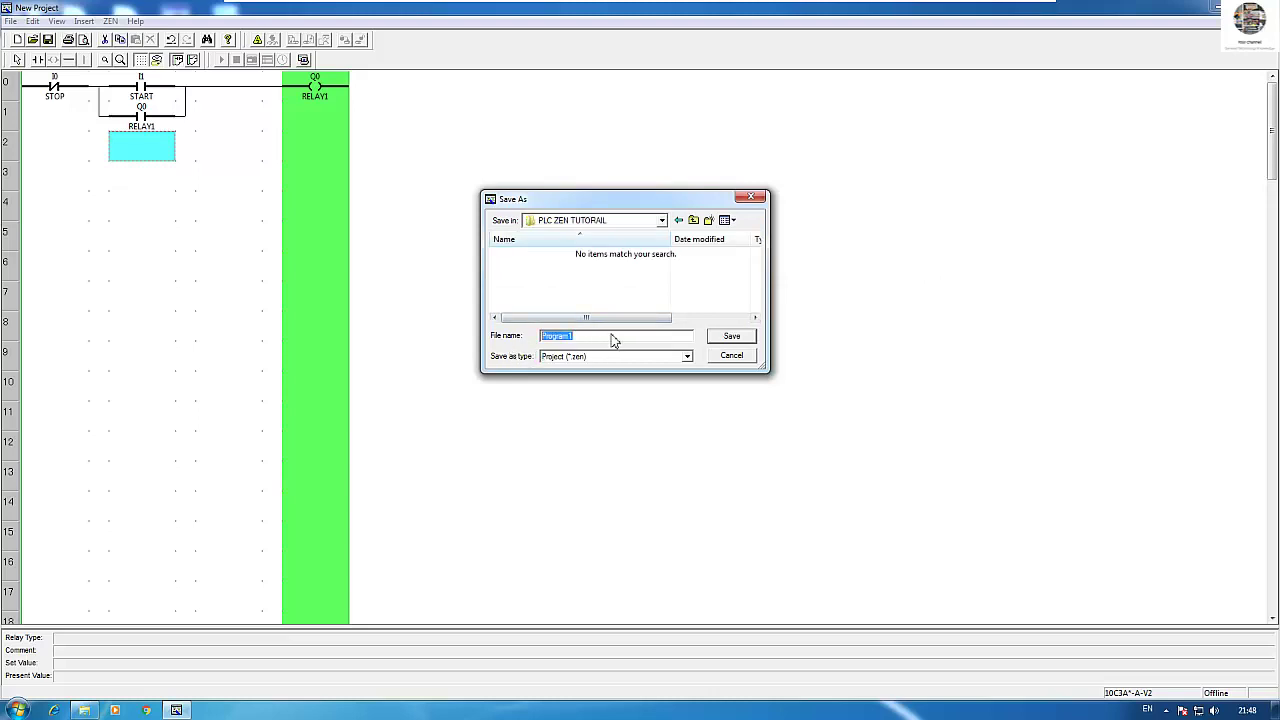
click(615, 341)
click(736, 340)
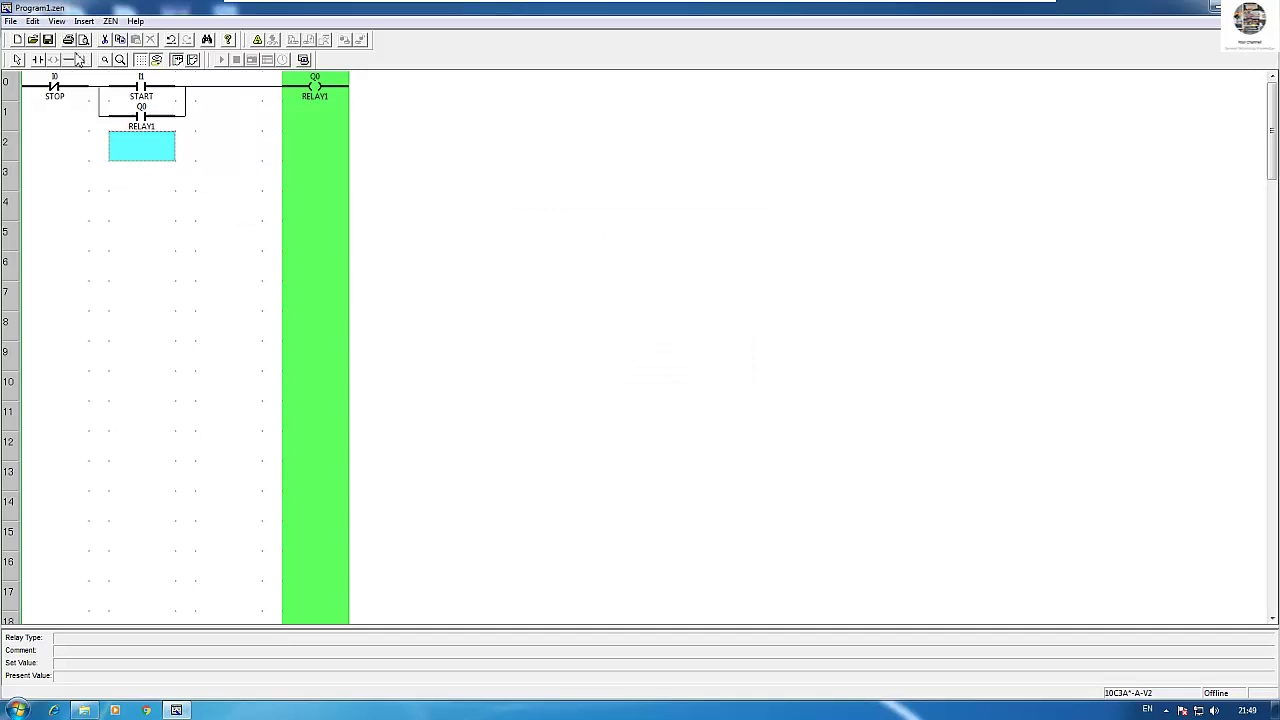
Confirm the Start Simulator prompt and place the ZEN Image panel beside the ladder
click(240, 126)
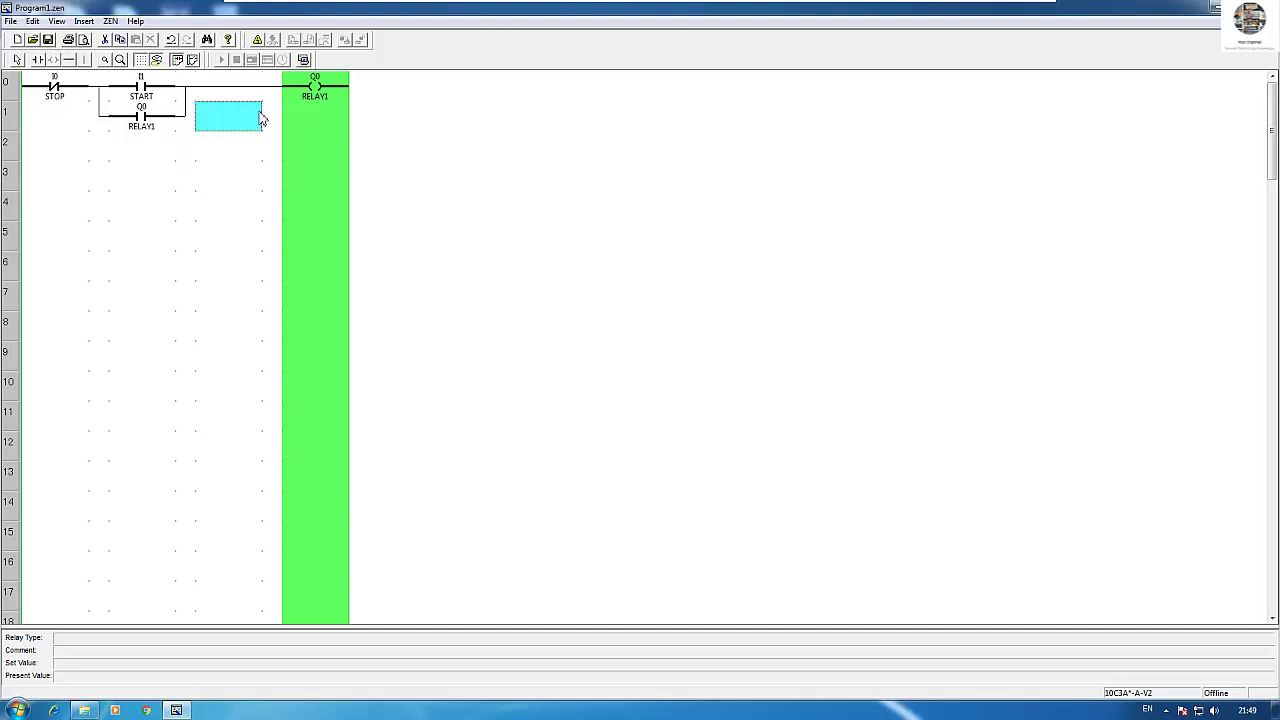
click(308, 62)
drag(608, 302, 498, 114)
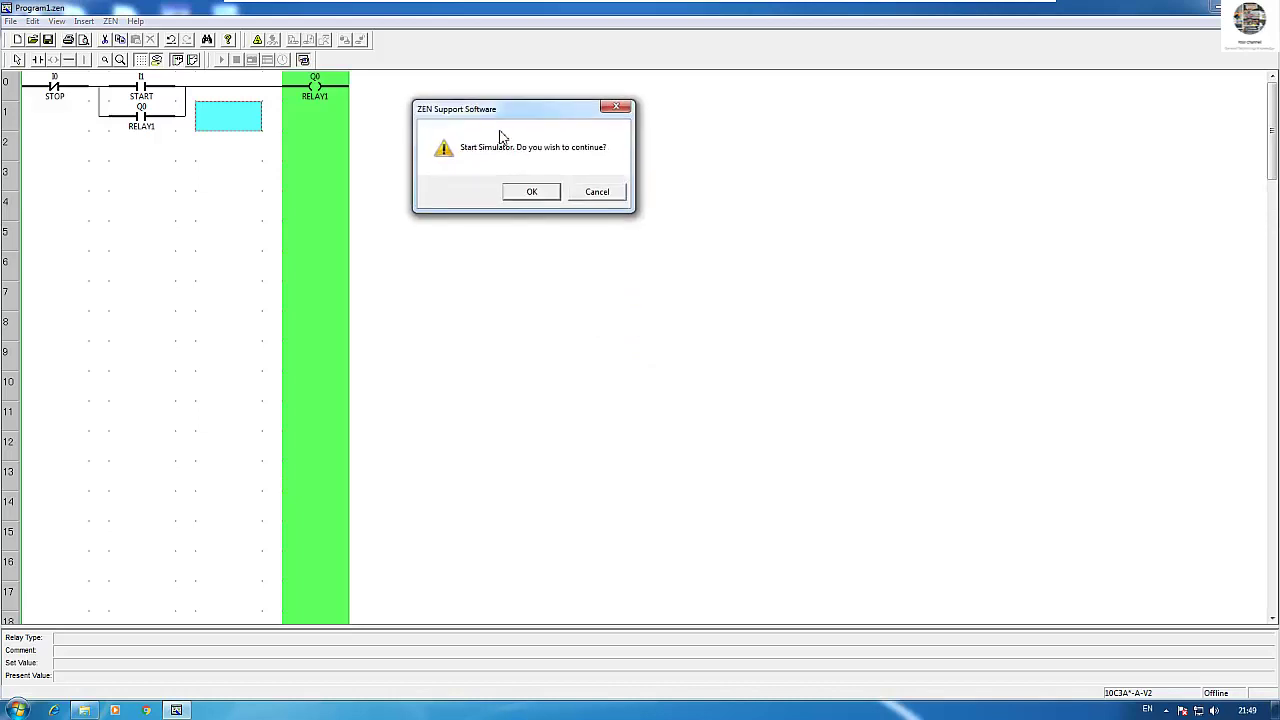
click(597, 195)
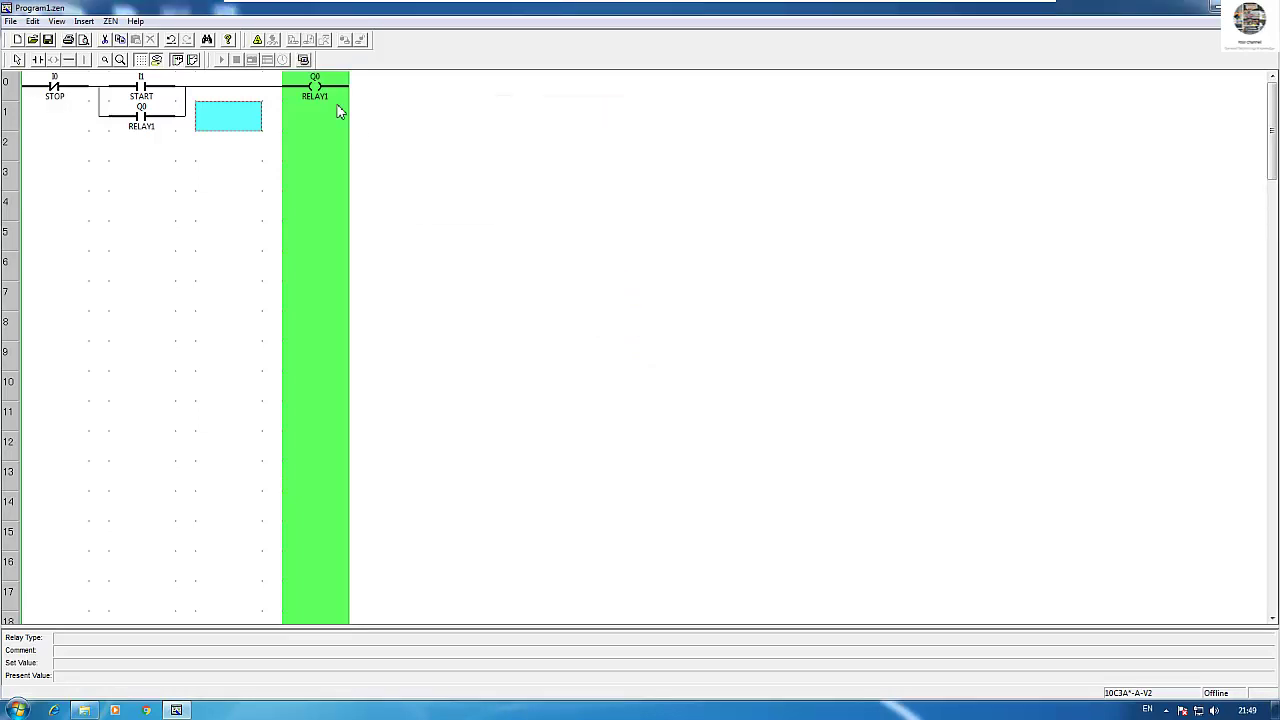
click(305, 60)
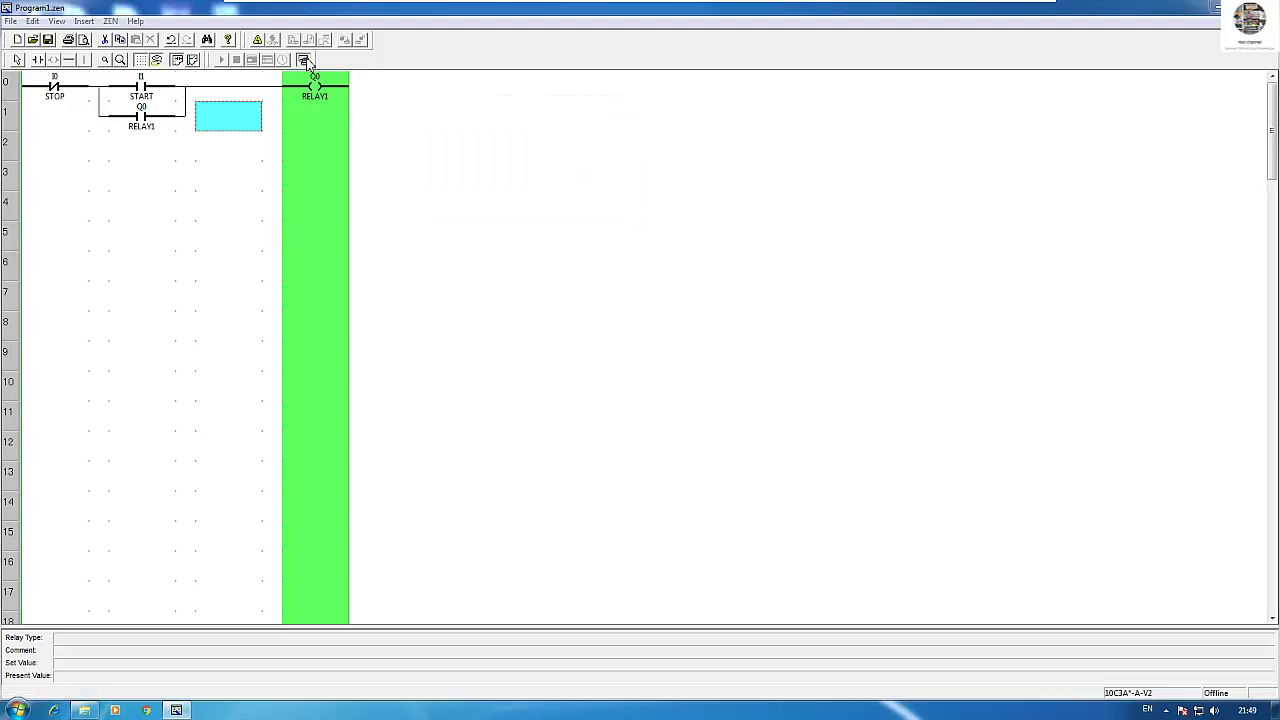
mouse_move(588, 300)
mouse_down()
mouse_move(490, 188)
mouse_move(452, 100)
mouse_up()
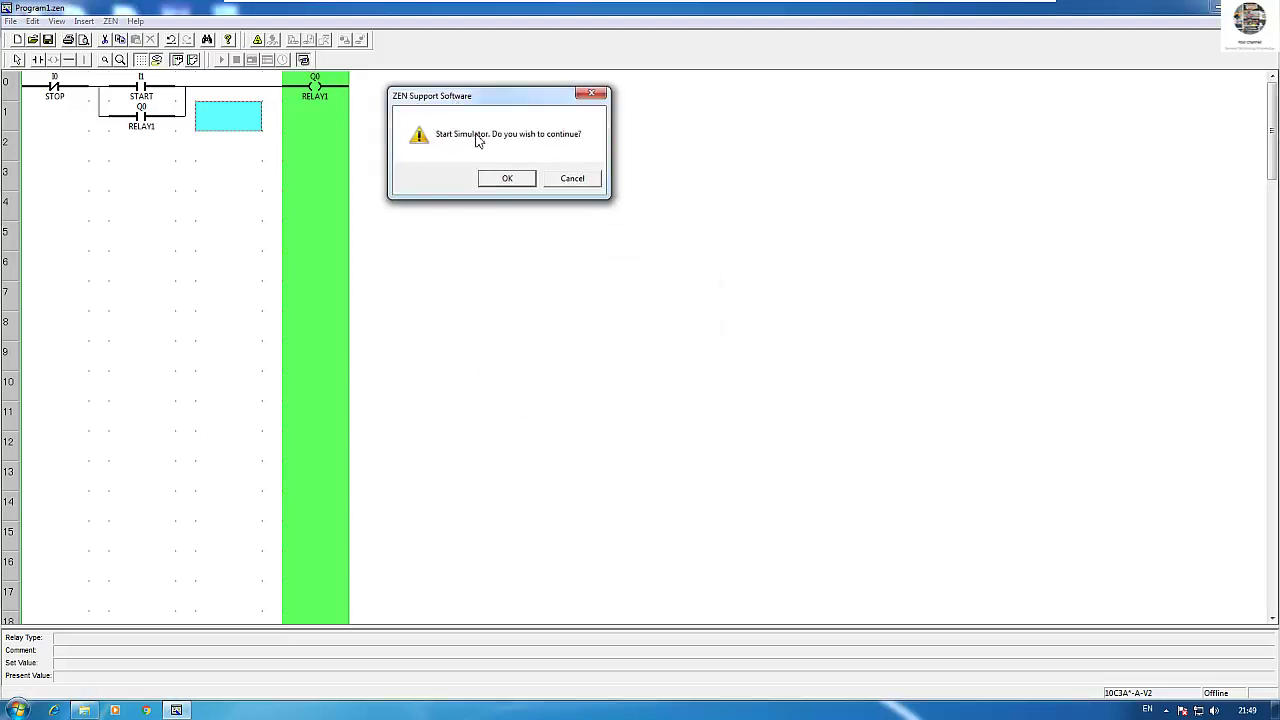
click(506, 177)
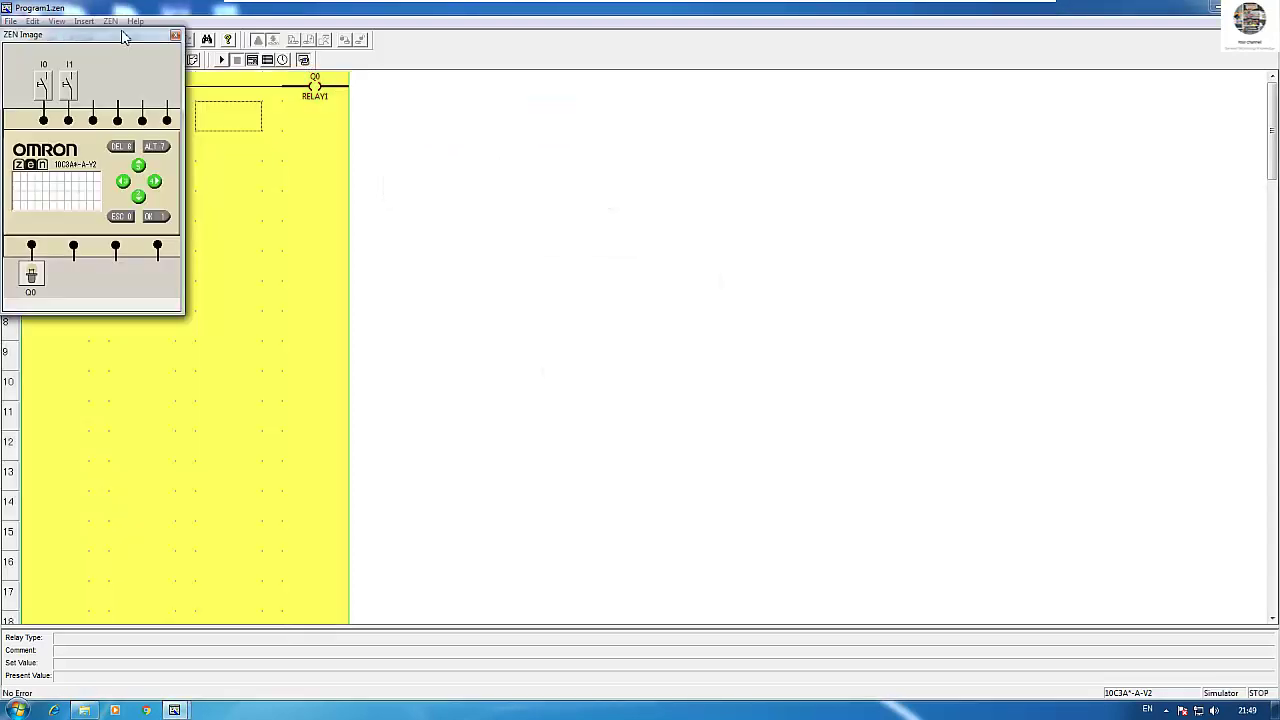
drag(120, 36, 504, 91)
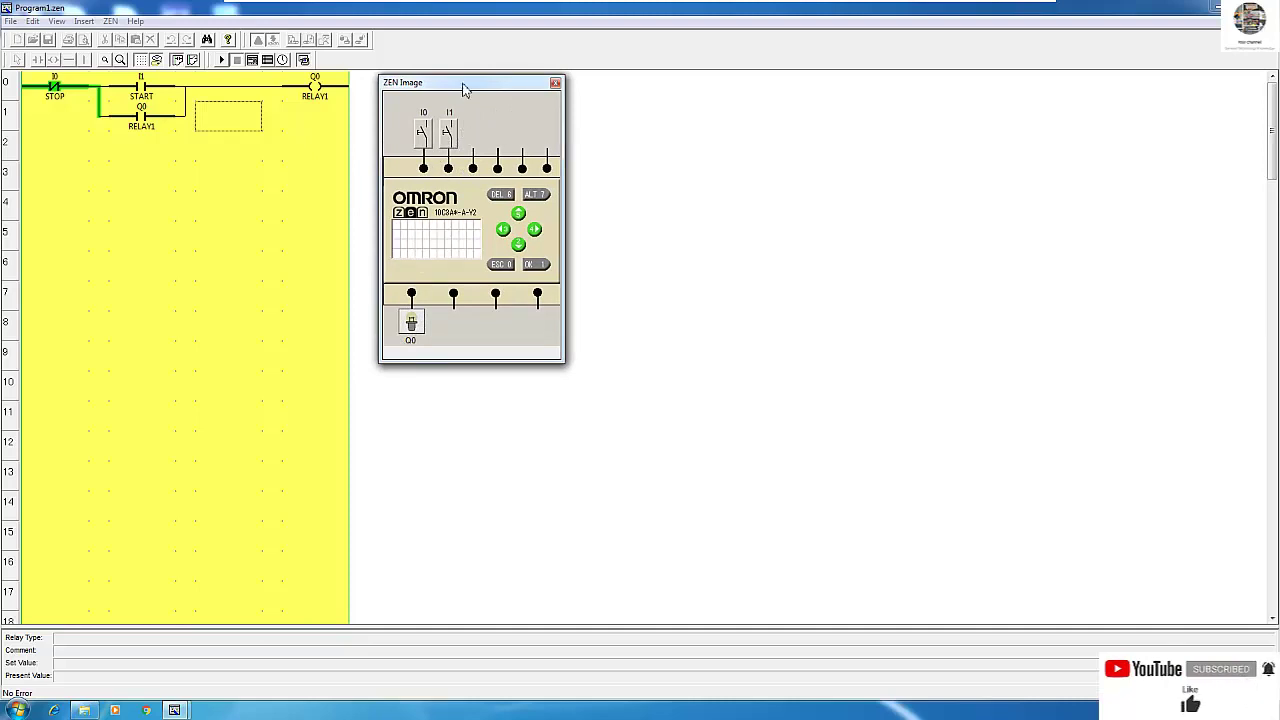
Run the program, switch I1 START to latch Q0 on, then I0 STOP to turn it off
drag(466, 87, 458, 85)
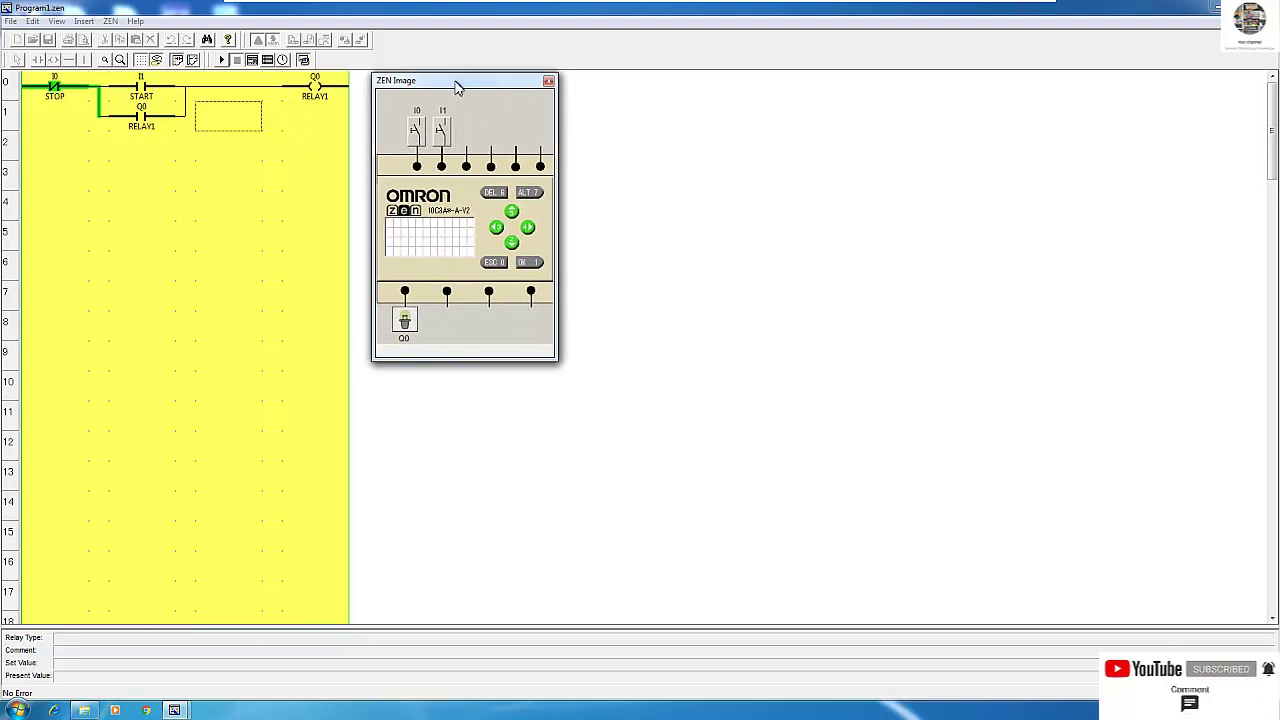
click(222, 60)
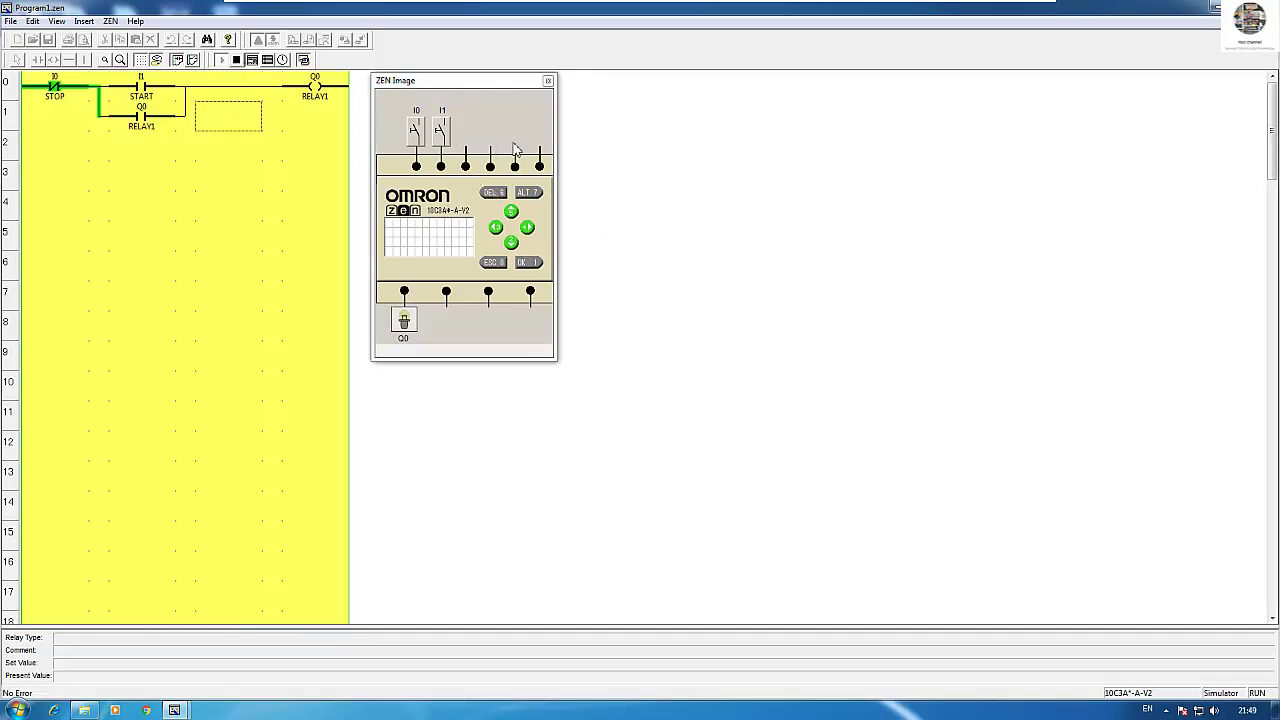
drag(449, 88, 438, 87)
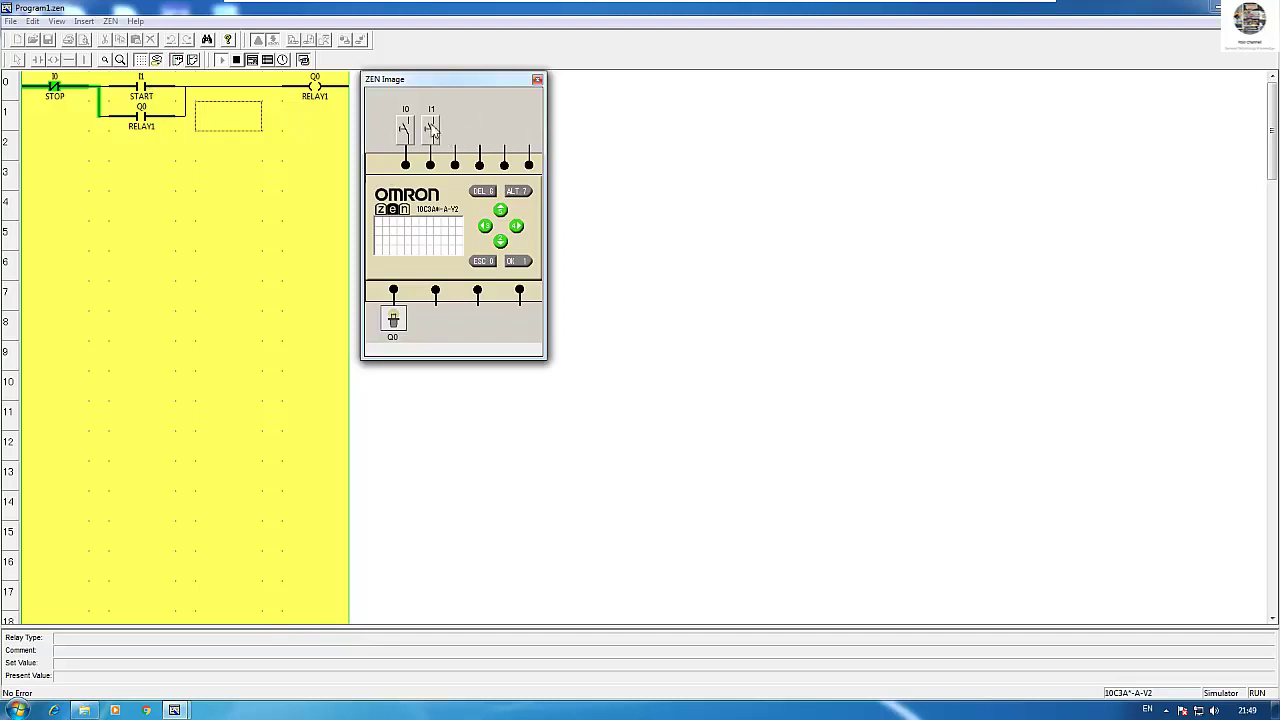
click(437, 133)
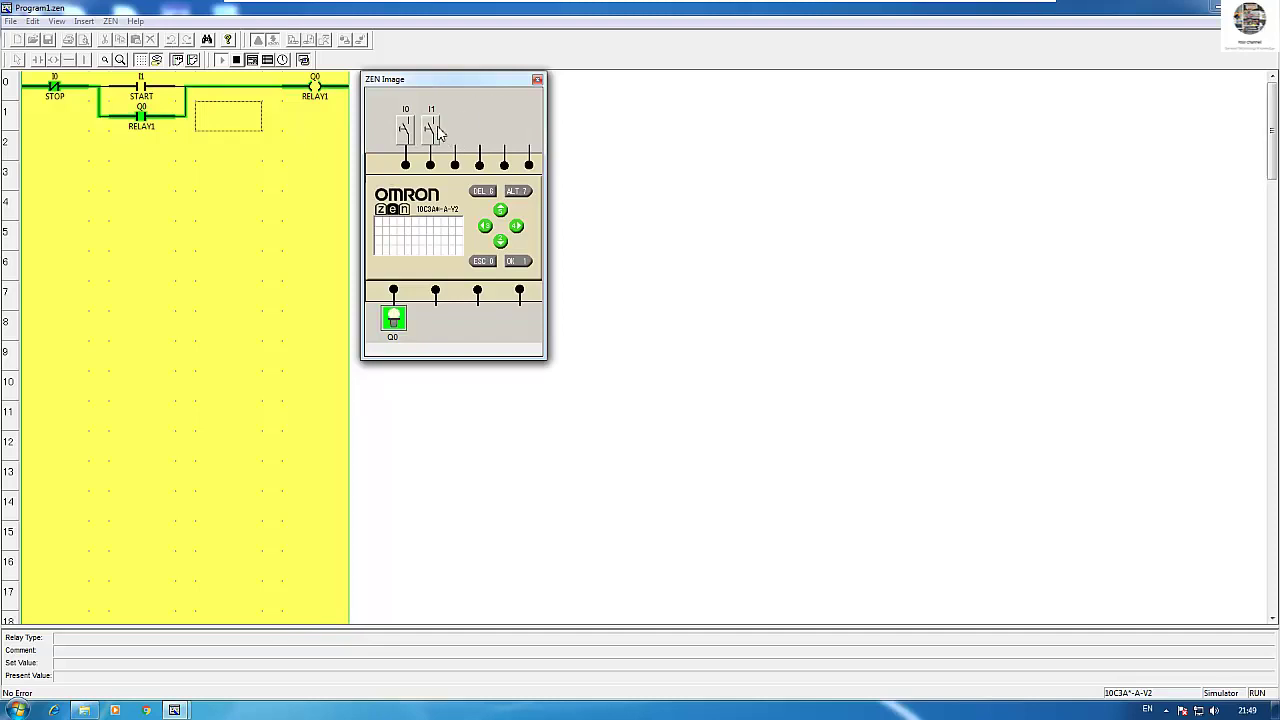
drag(410, 82, 416, 82)
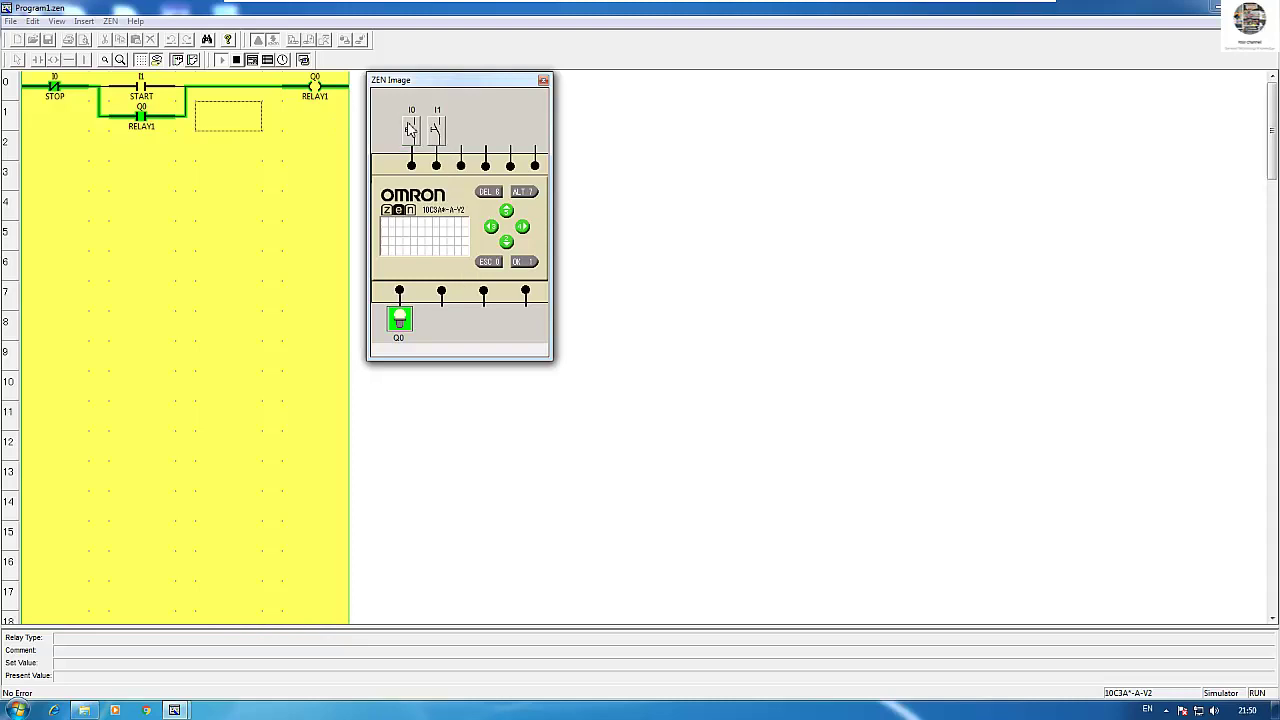
click(409, 128)
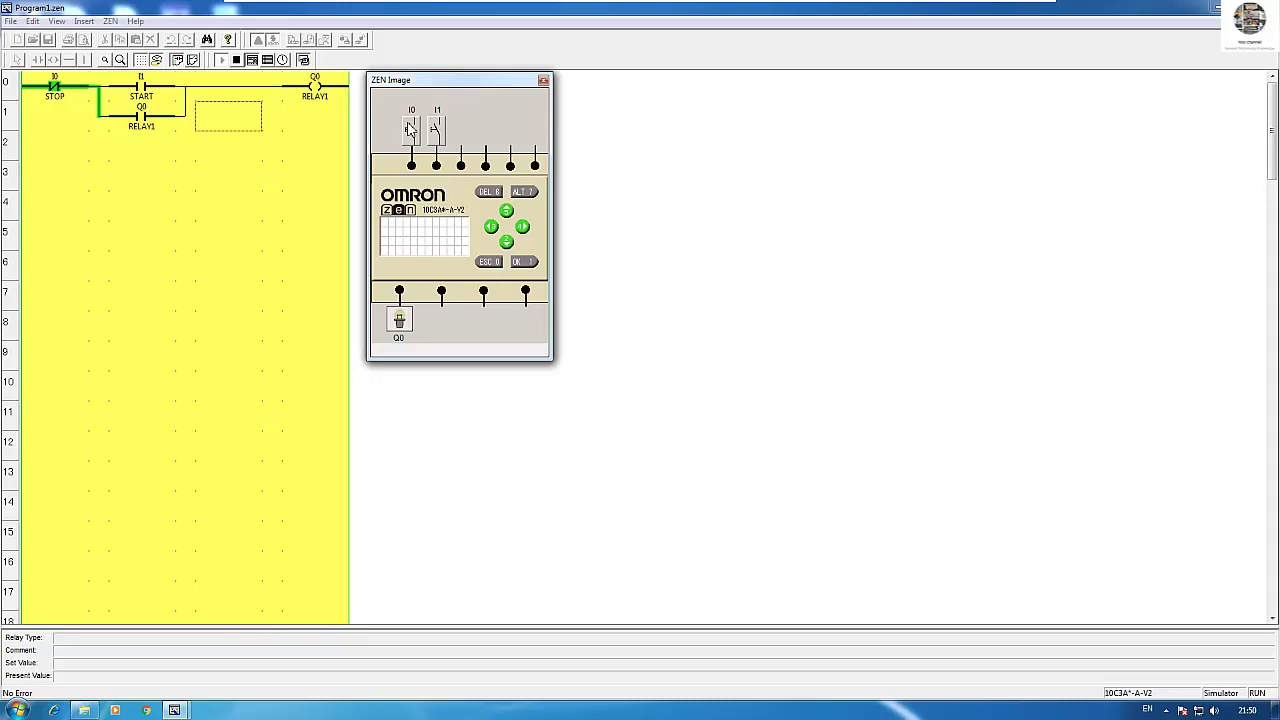
click(437, 131)
click(411, 130)
drag(474, 80, 466, 79)
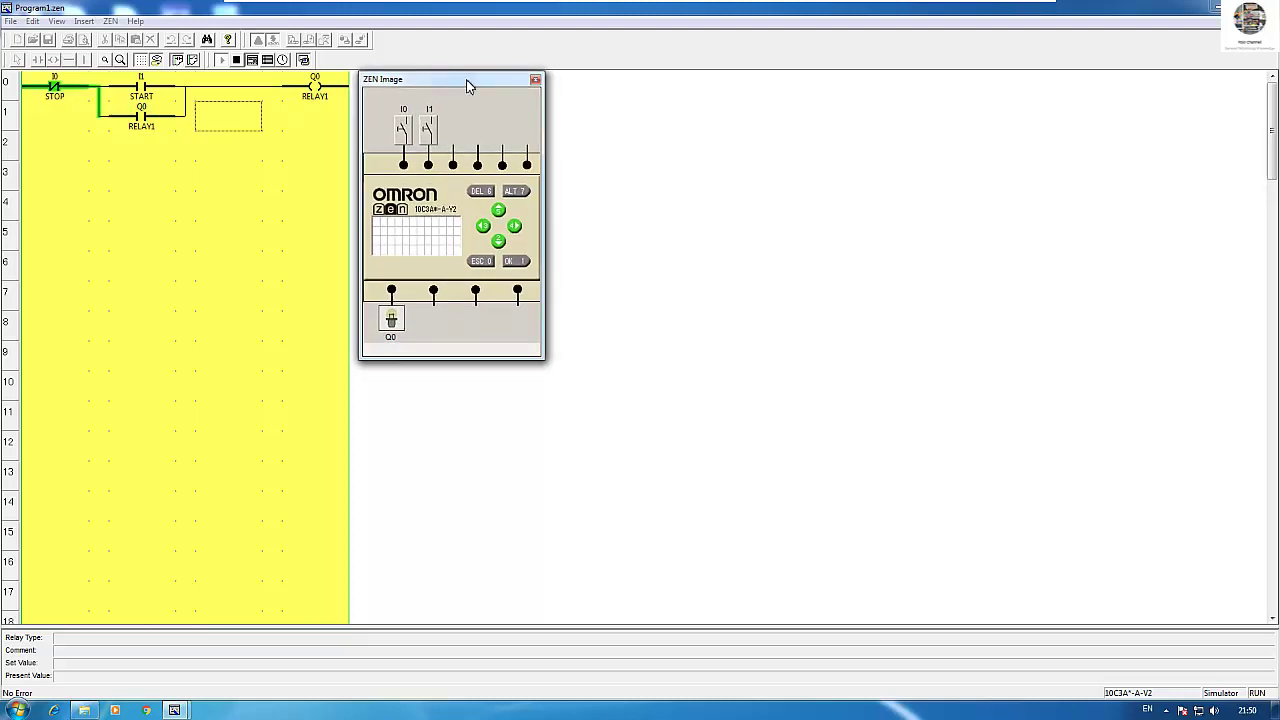